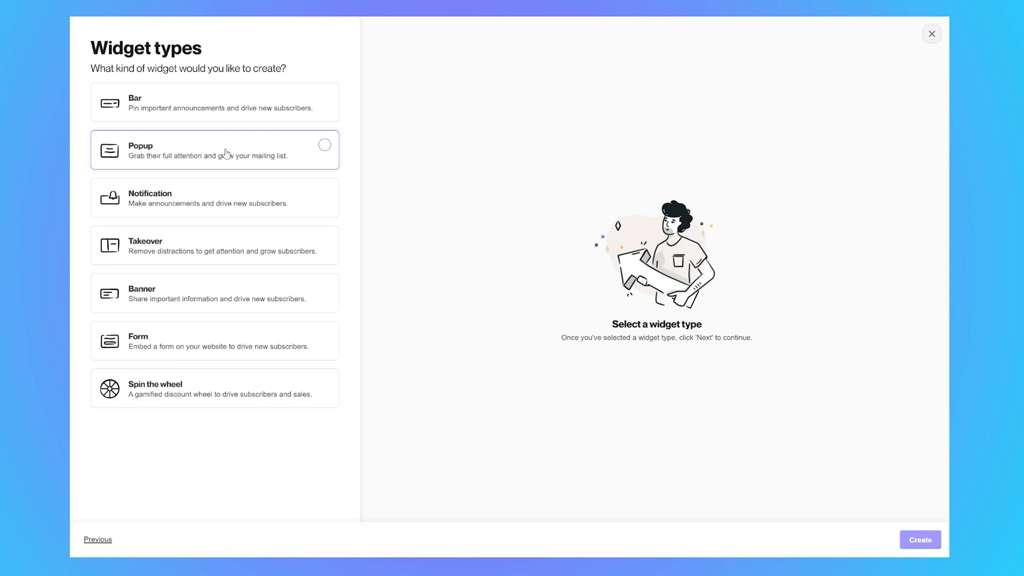
- Compare the previews of the bar, notification, takeover and banner widget types
left_click(192, 109)
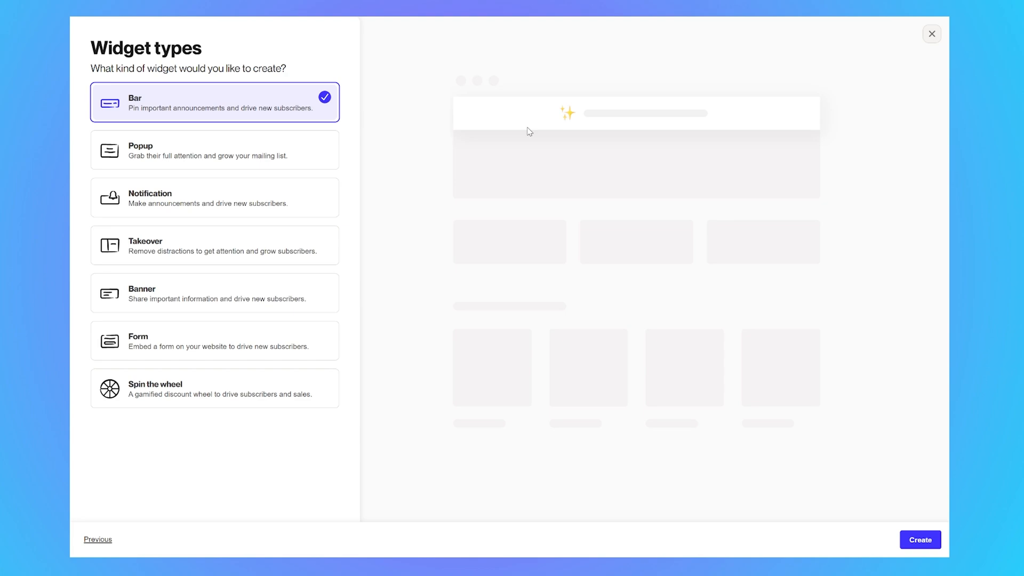
left_click(274, 198)
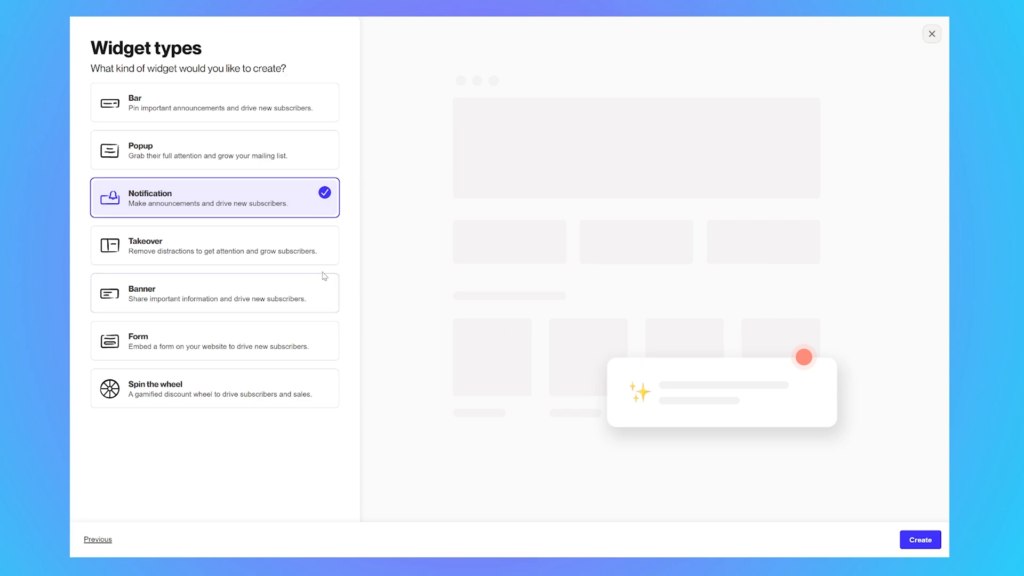
left_click(263, 237)
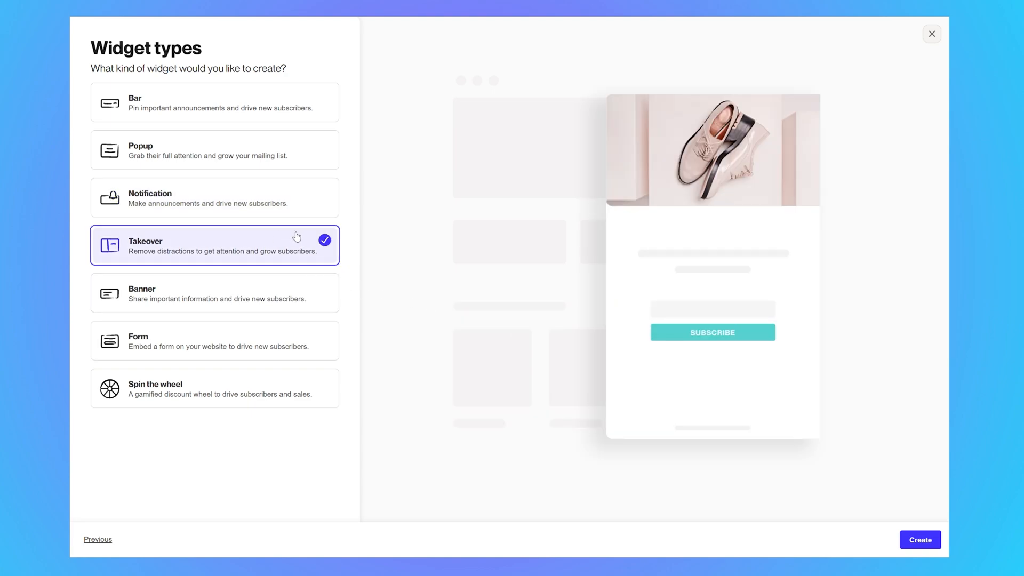
left_click(269, 300)
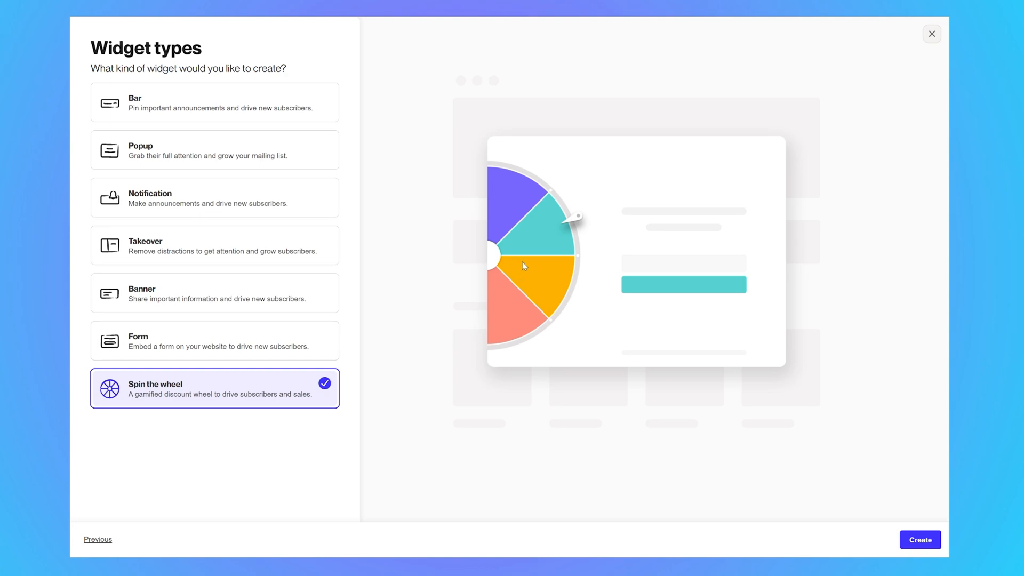
- Create a popup widget and name it "Subscribe and save"
left_click(239, 162)
left_click(922, 538)
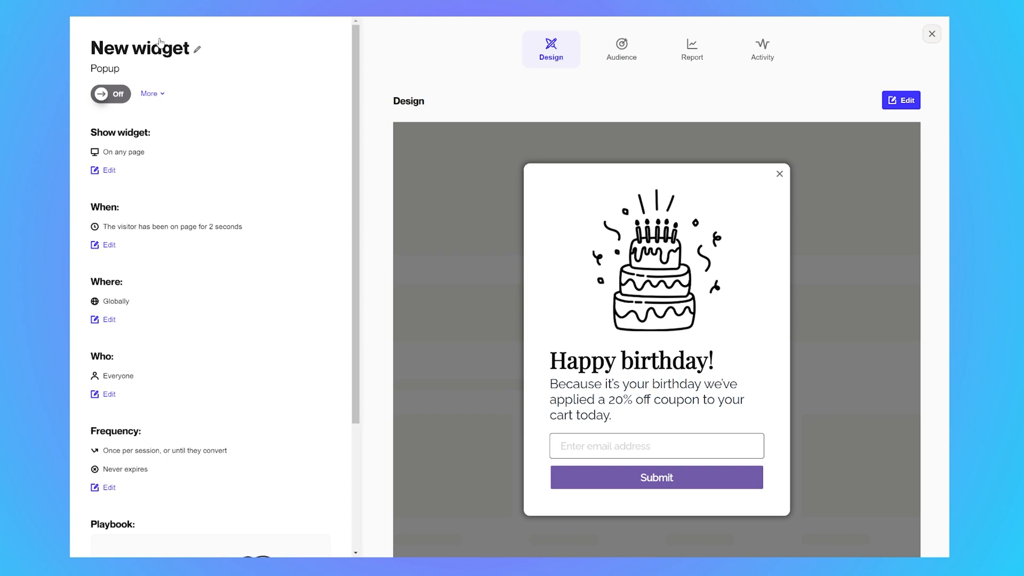
left_click(145, 48)
type("Subscribe and save")
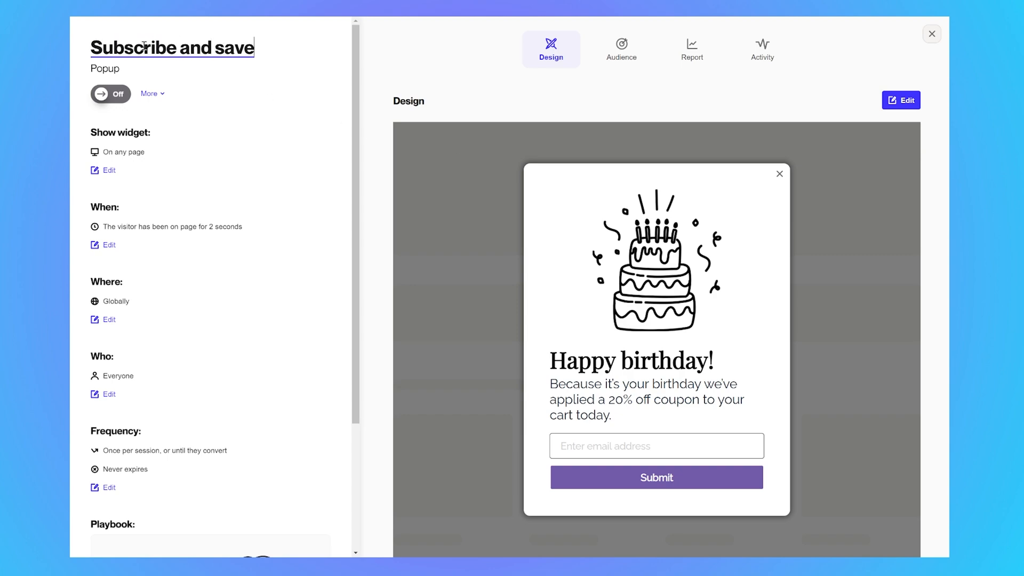
key("Return")
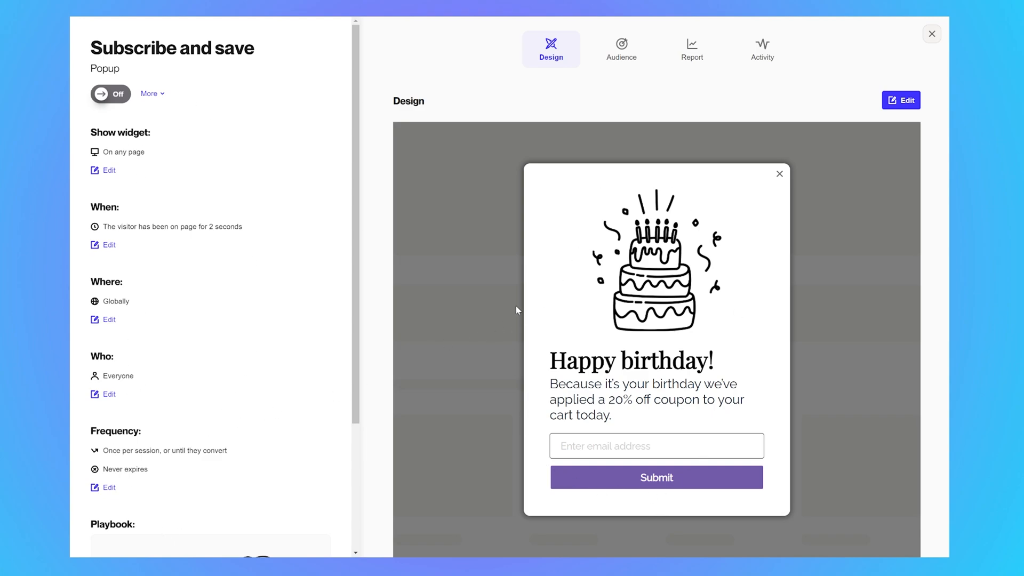
- Edit the popup design, replacing the greeting image with Screenshot 2021-01-25 101859.png and expanding it to the popup's full width
left_click(906, 101)
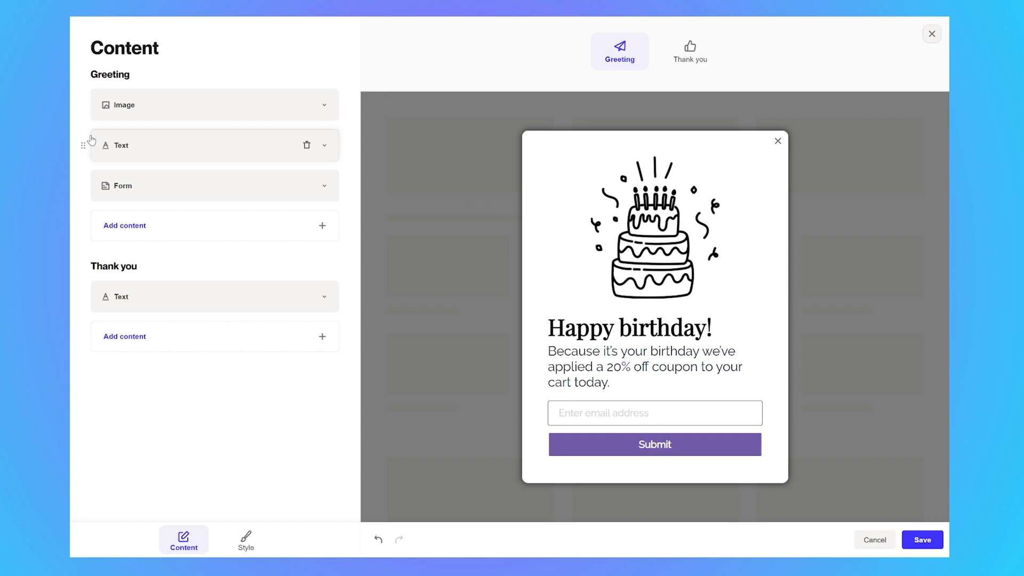
left_click(170, 109)
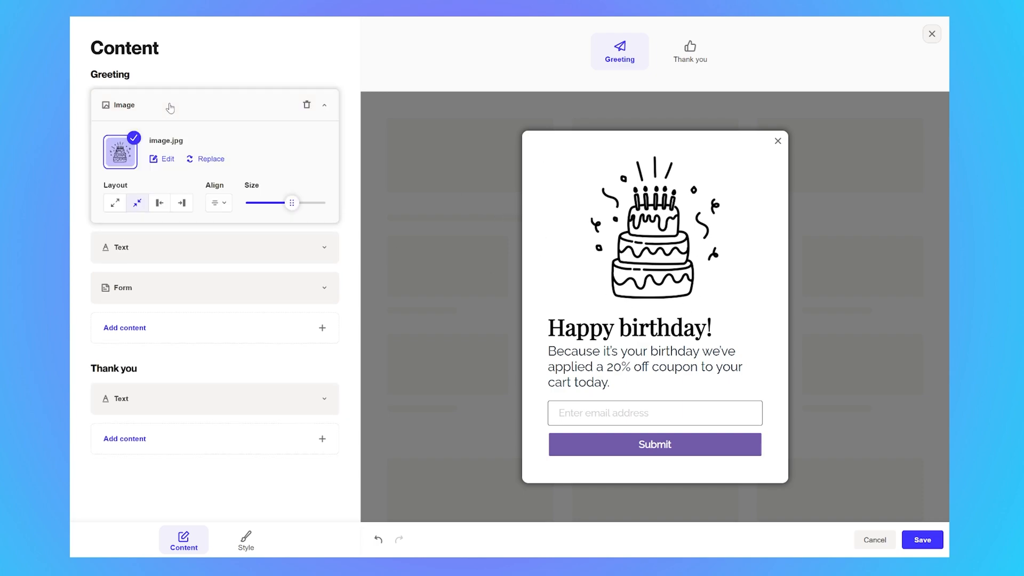
left_click(207, 159)
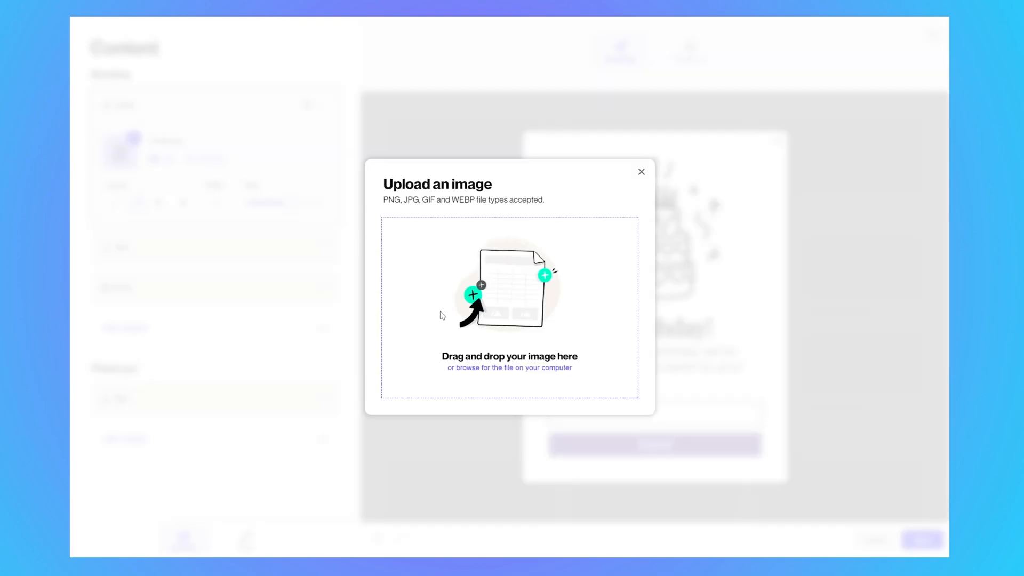
left_click(502, 371)
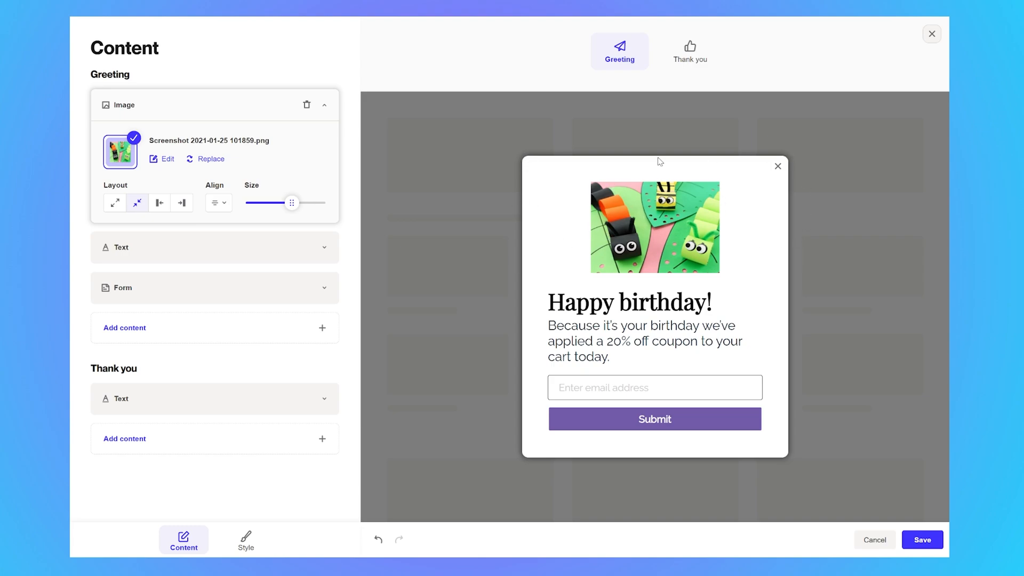
left_click(115, 204)
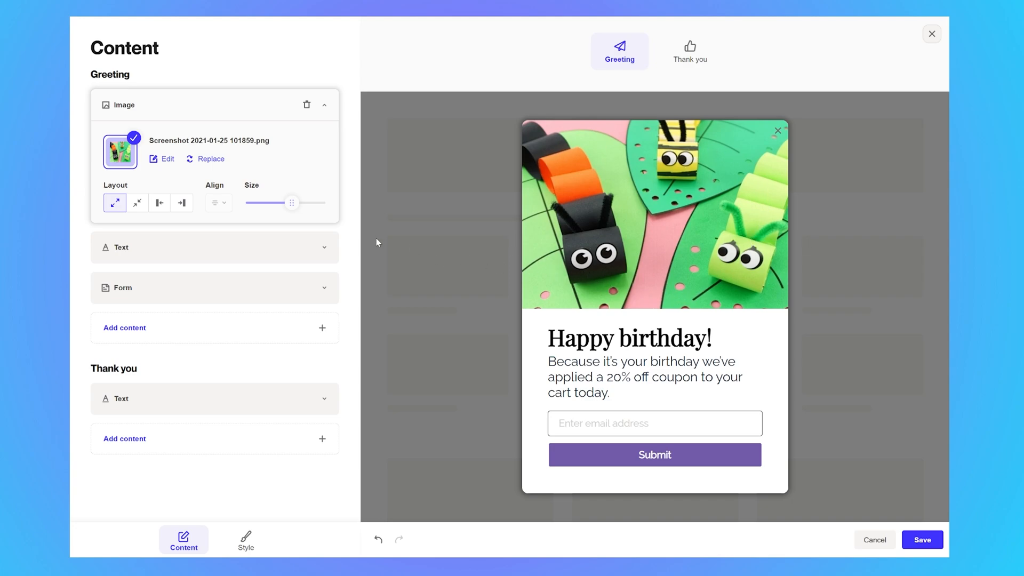
- Change the greeting heading to "Save and save 10% off your next order."
left_click(203, 247)
left_click_drag(198, 183, 103, 190)
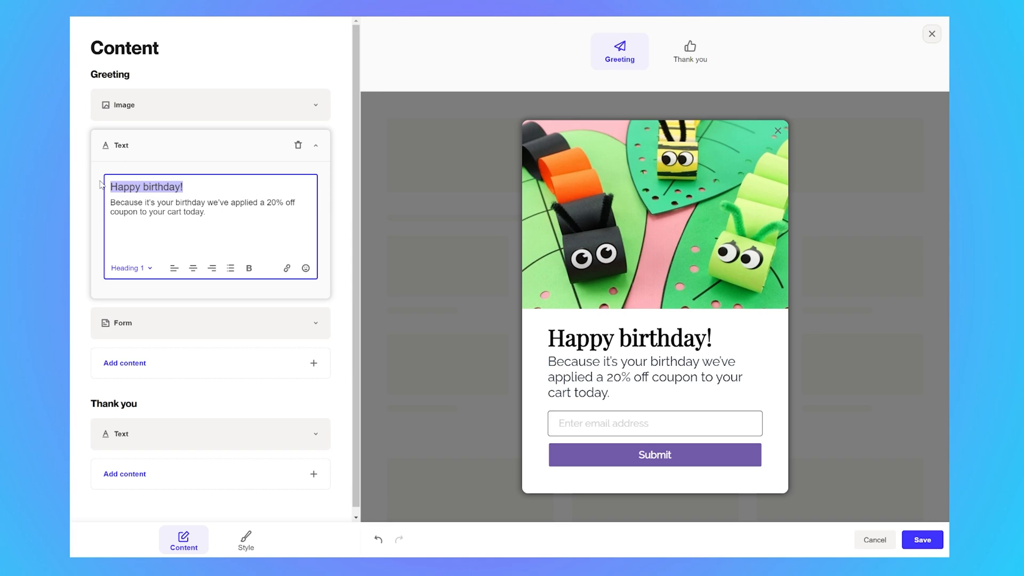
type("Save adn")
key("BackSpace")
key("BackSpace")
type("nd save 10% off")
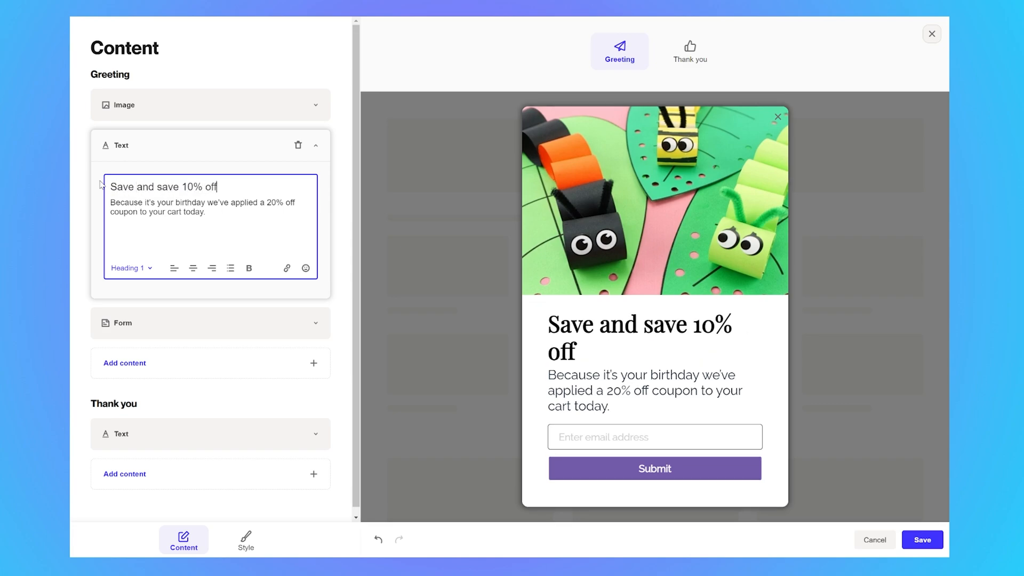
type(" your nect")
key("BackSpace")
key("BackSpace")
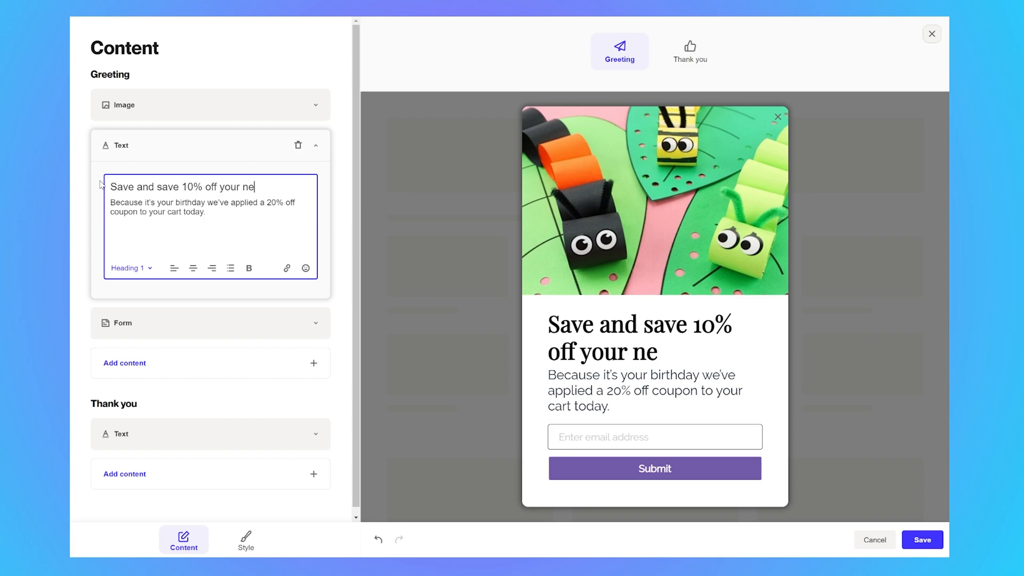
type("xt order.")
- Replace the body text below the greeting heading with "We will send you craft tips and tricks every week."
triple_click(130, 205)
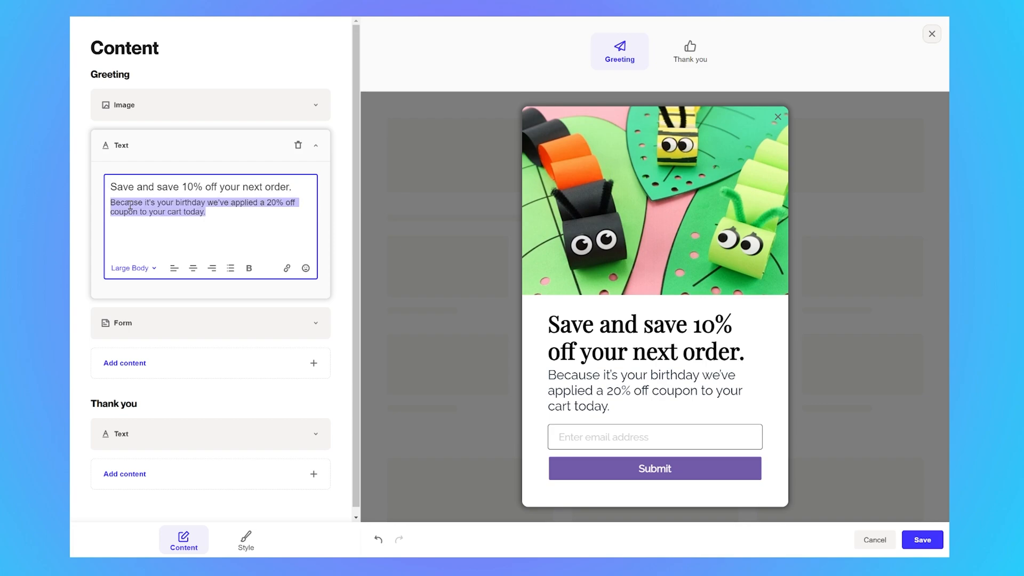
type("We will s")
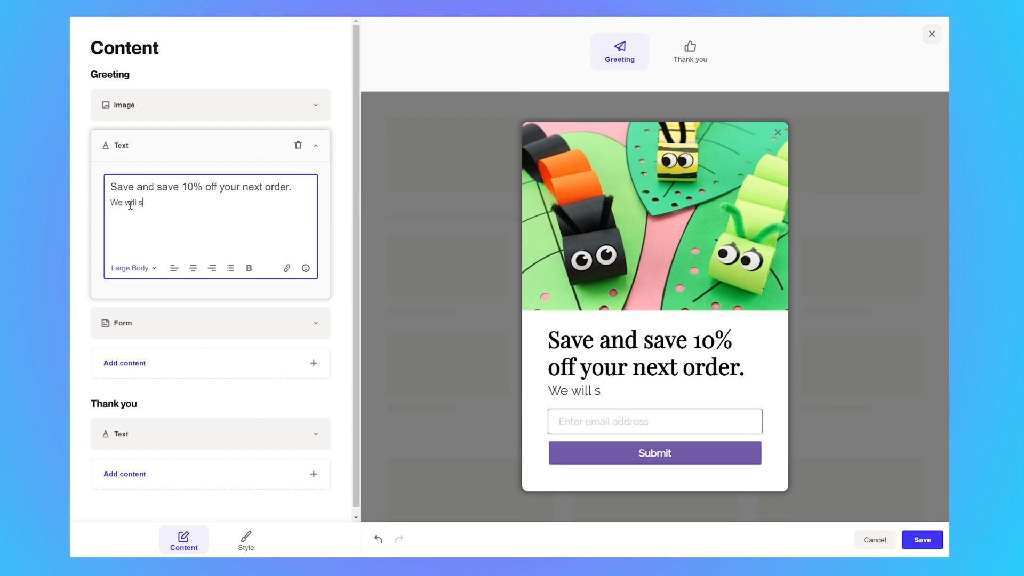
type("end you craft tips and")
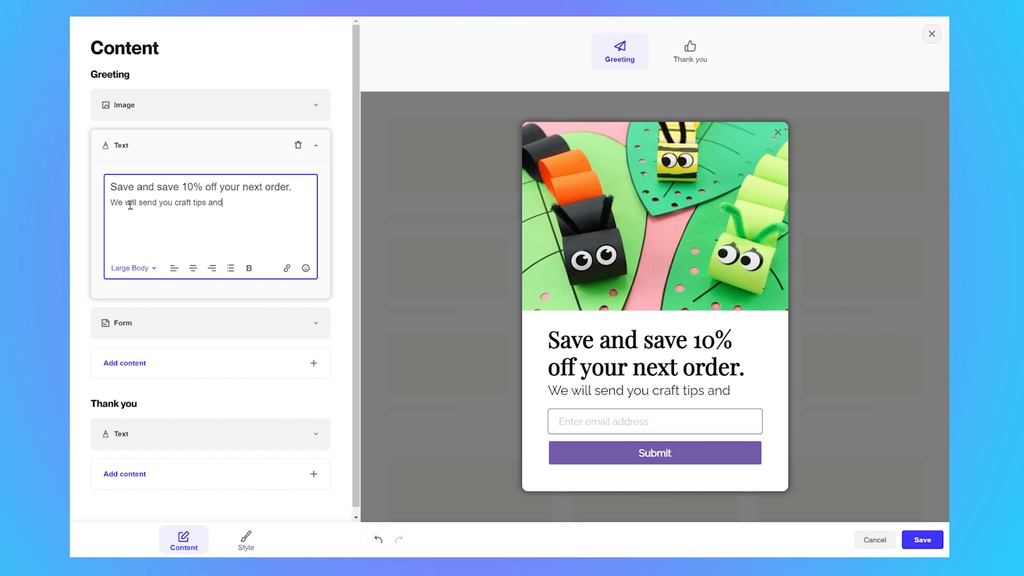
type(" tricks avery week")
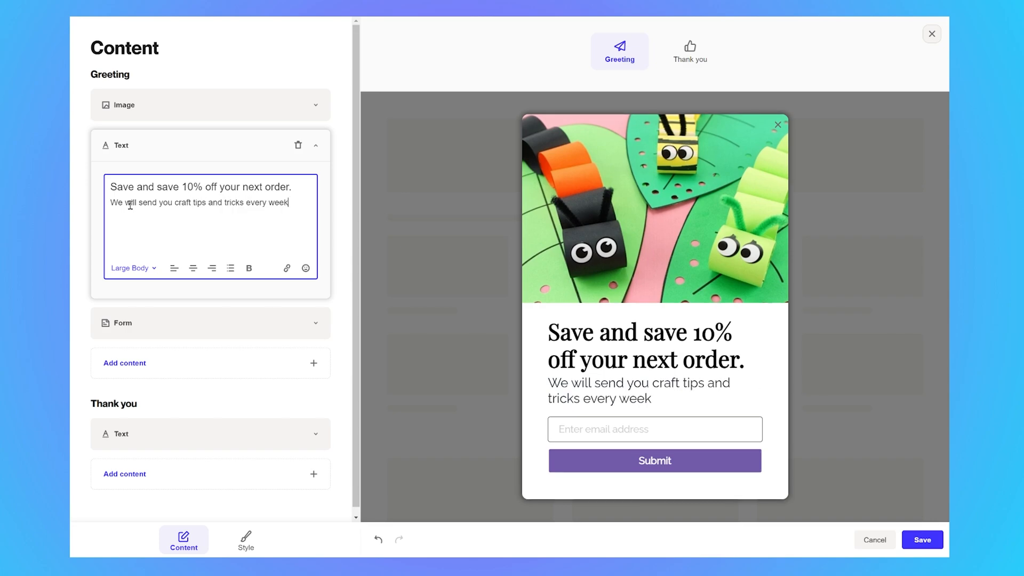
type(".")
- Delete the form block from the greeting and add a form block back in its place
left_click(150, 324)
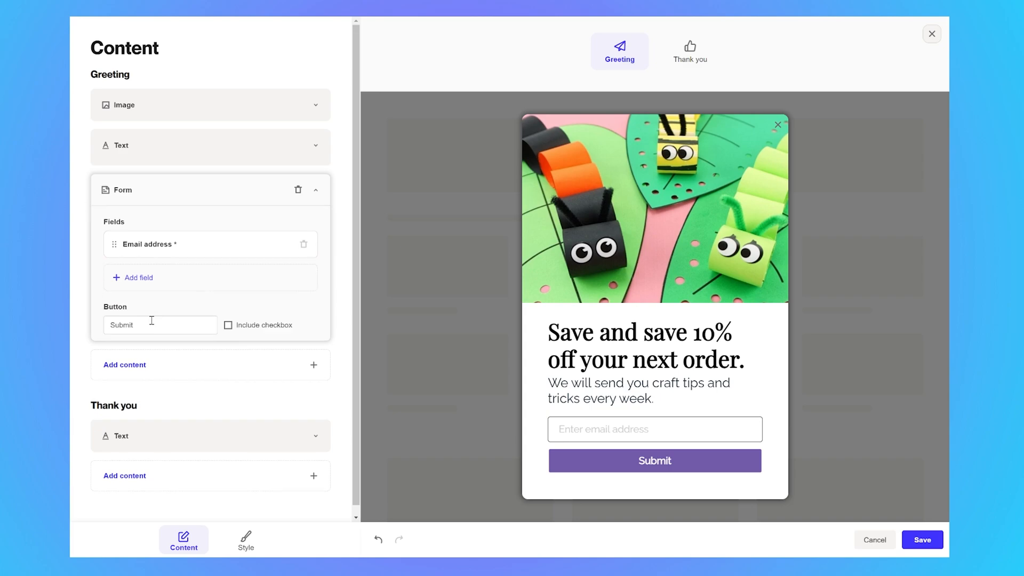
left_click(298, 186)
left_click(134, 189)
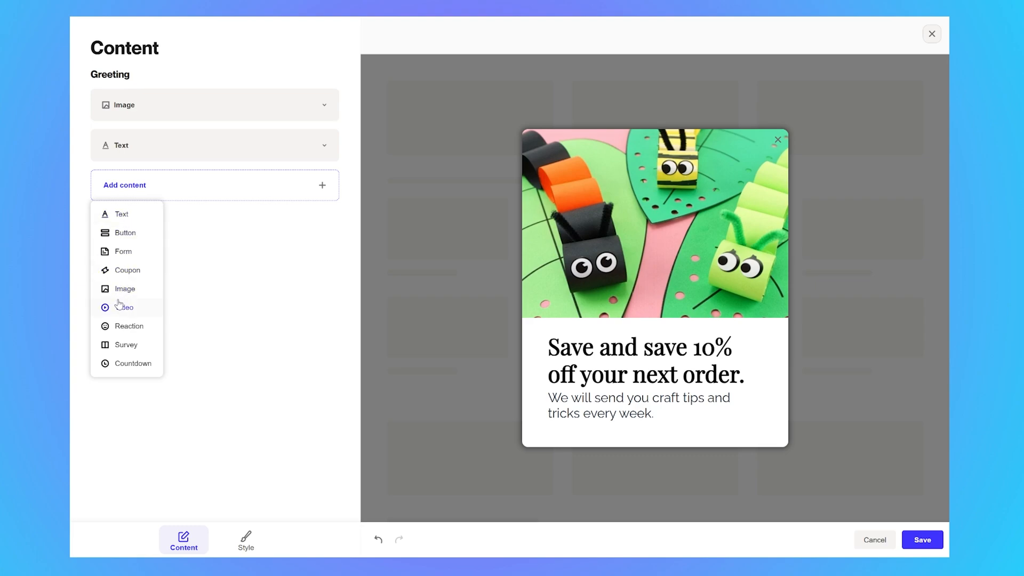
left_click(124, 252)
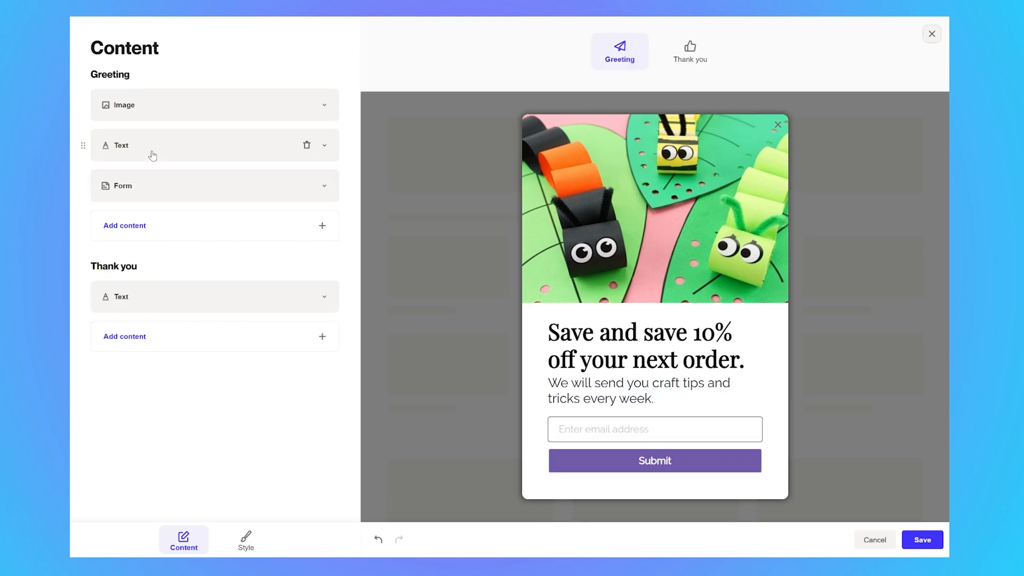
- Check which content blocks can be added to the greeting alongside the form and why others are unavailable
left_click(180, 234)
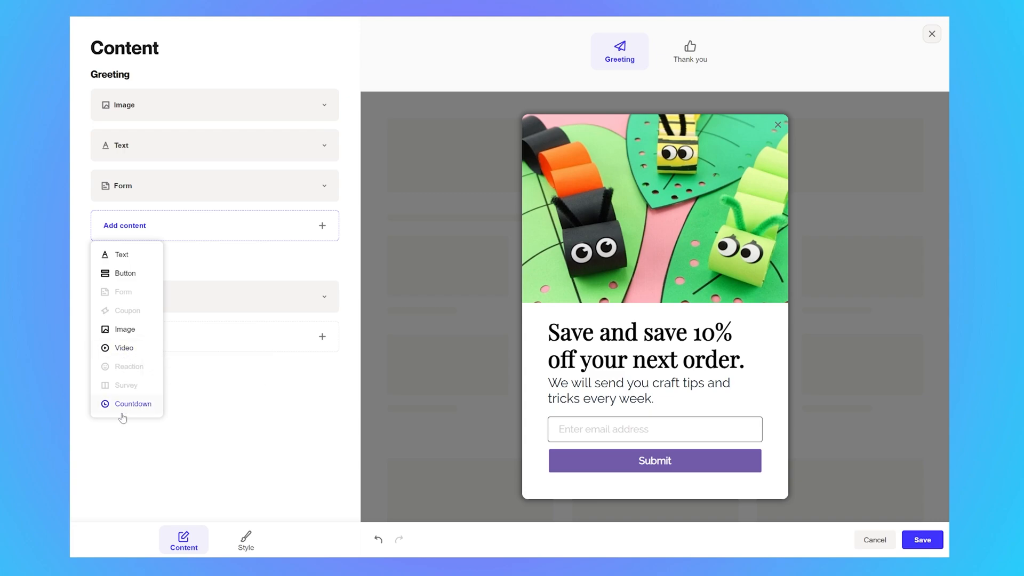
mouse_move(127, 387)
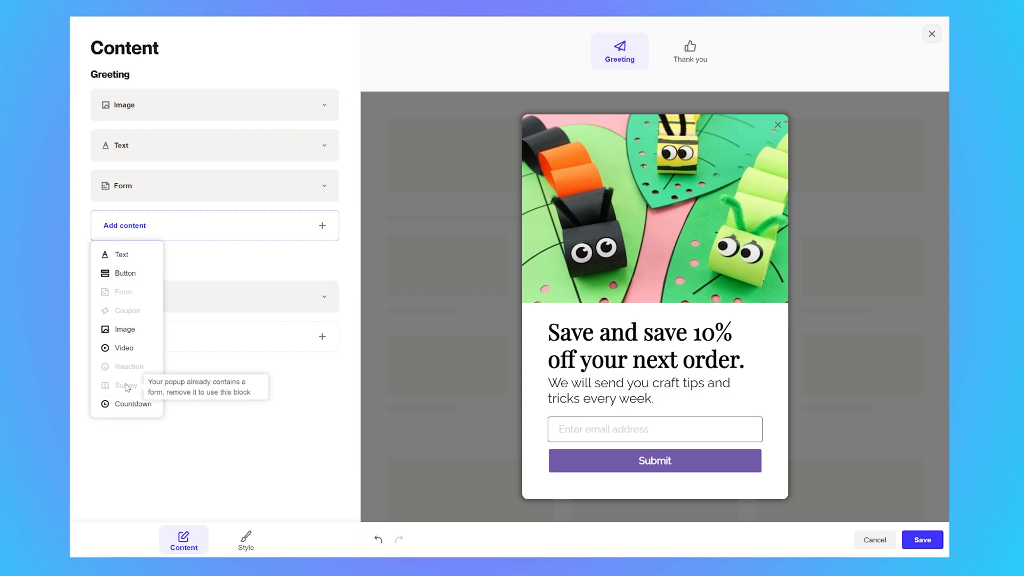
mouse_move(129, 366)
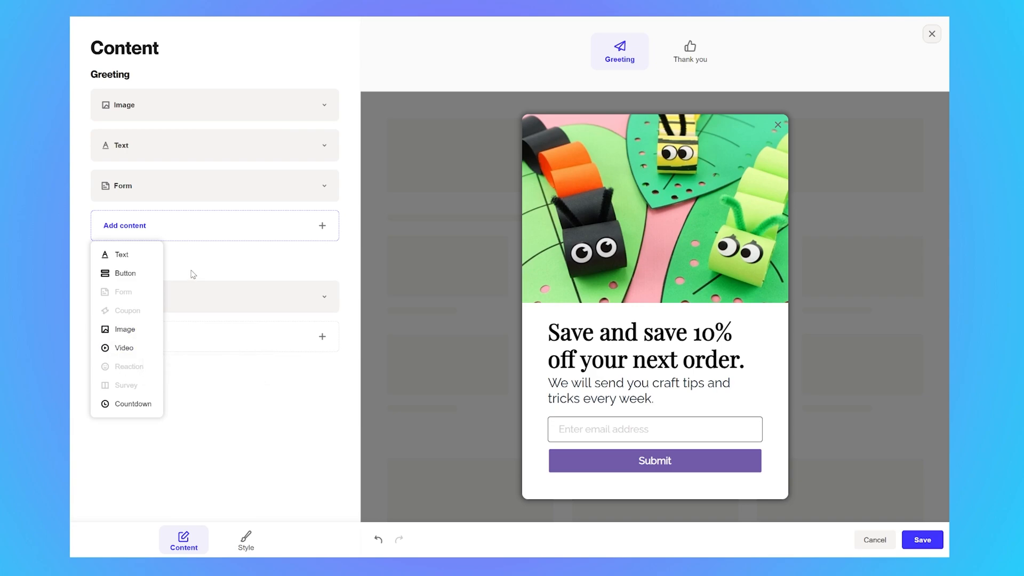
- Try adding a Birthday field to the greeting form, and remove it again
left_click(172, 188)
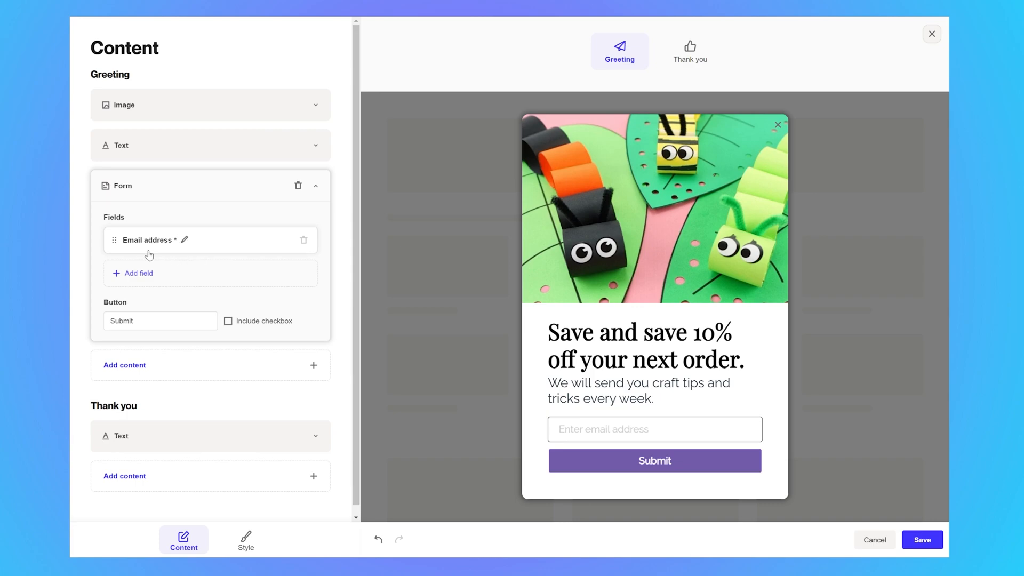
left_click(146, 283)
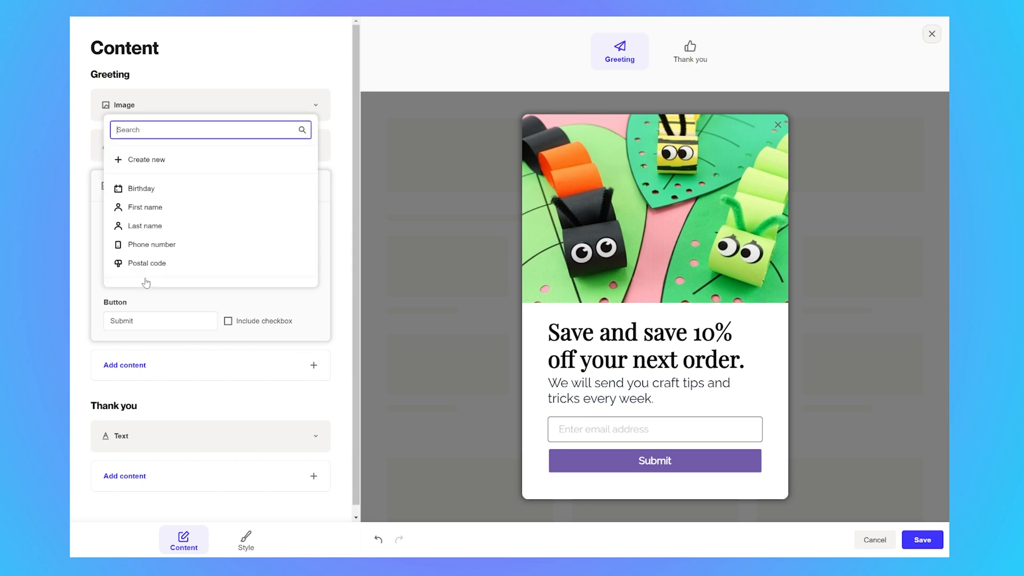
left_click(131, 193)
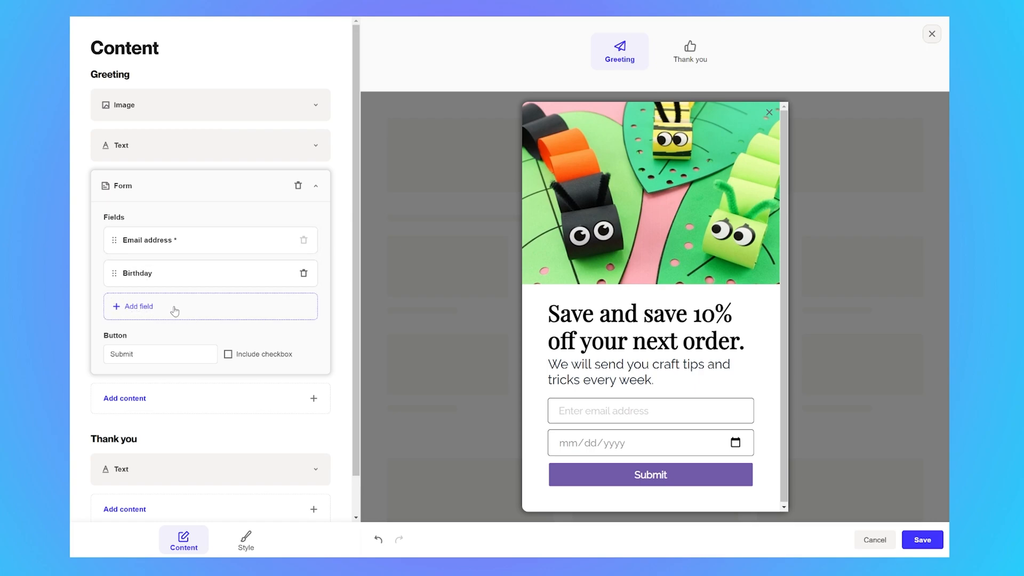
left_click(304, 274)
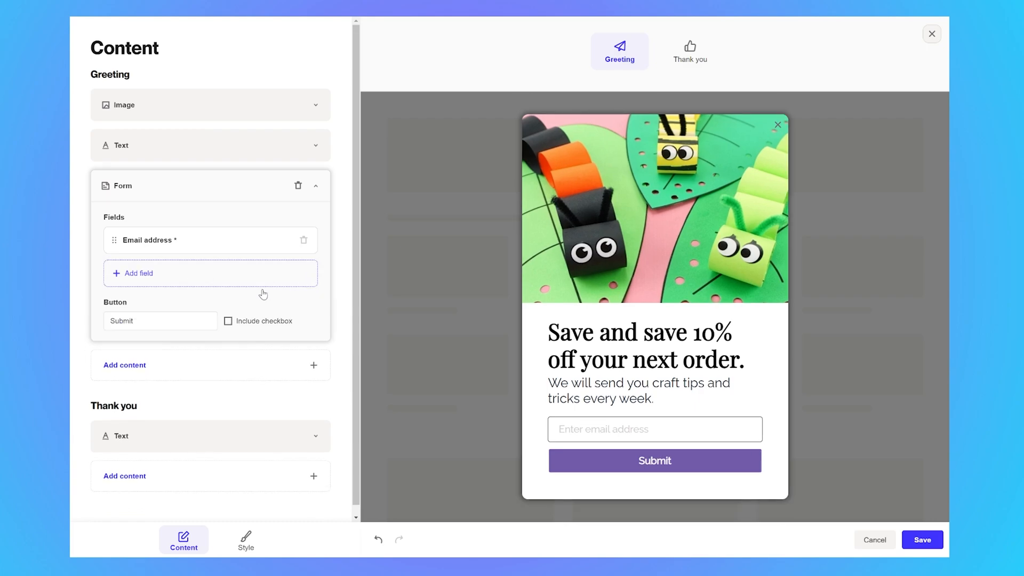
- Change the form's button label to "Subscribe"
double_click(158, 326)
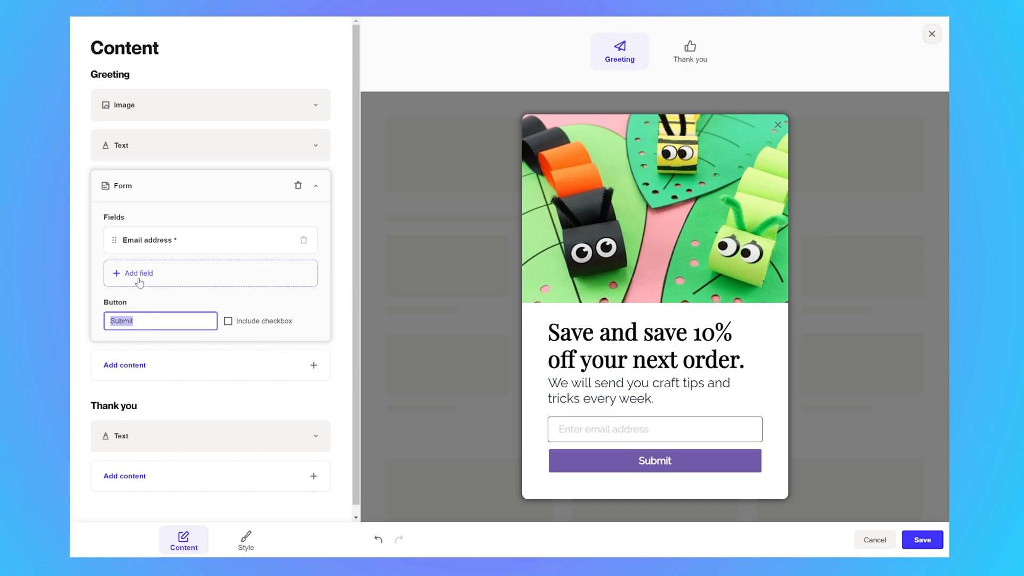
type("Subscribe")
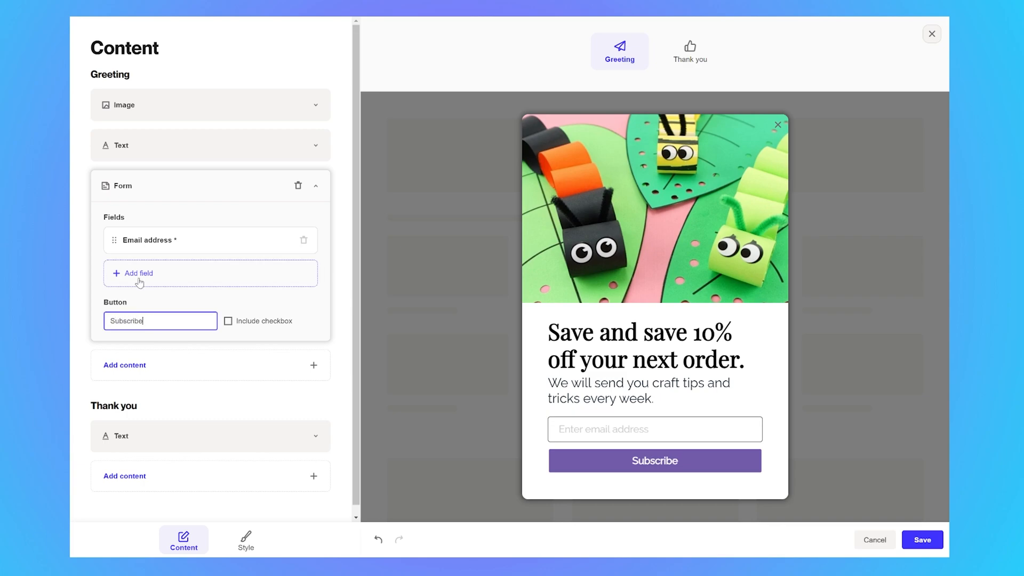
left_click(169, 295)
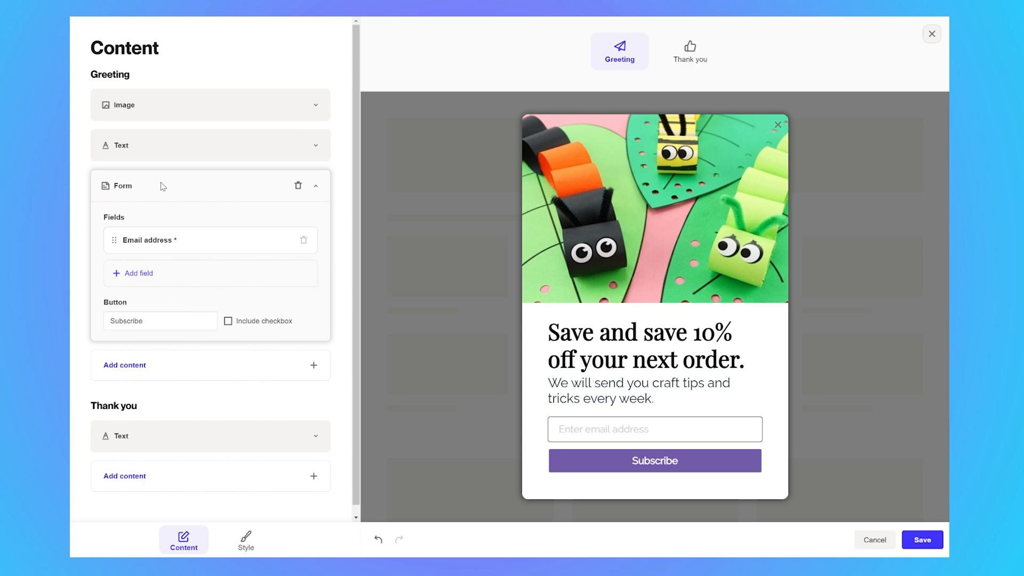
- Review the thank-you message's text block and preview, and return to the greeting preview
left_click(154, 436)
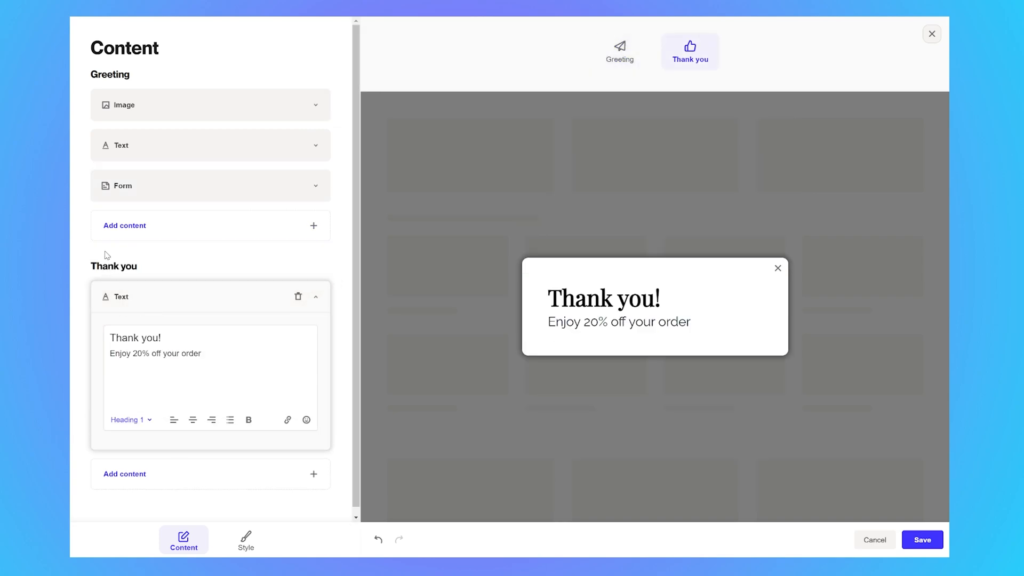
left_click(137, 294)
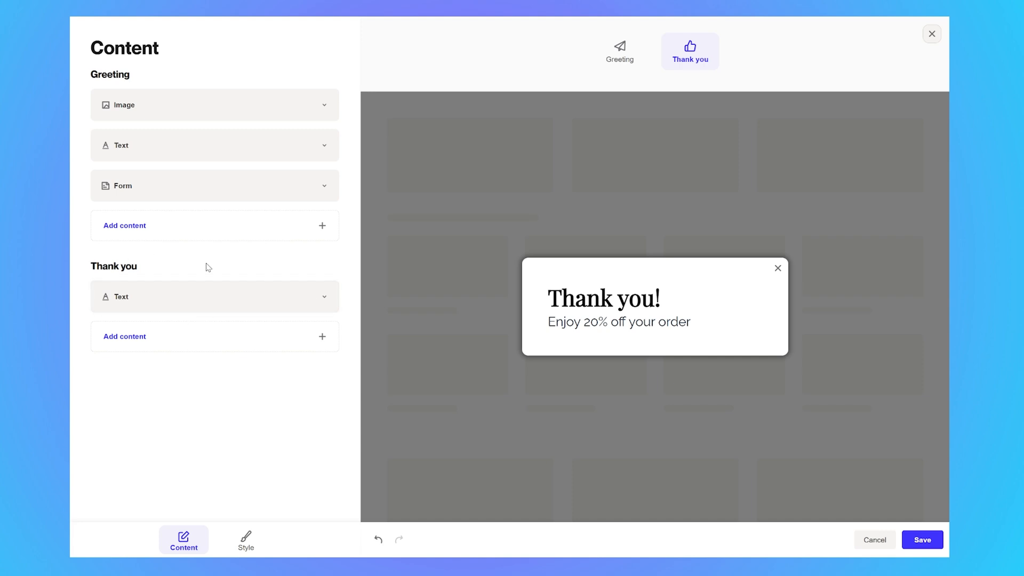
left_click(620, 50)
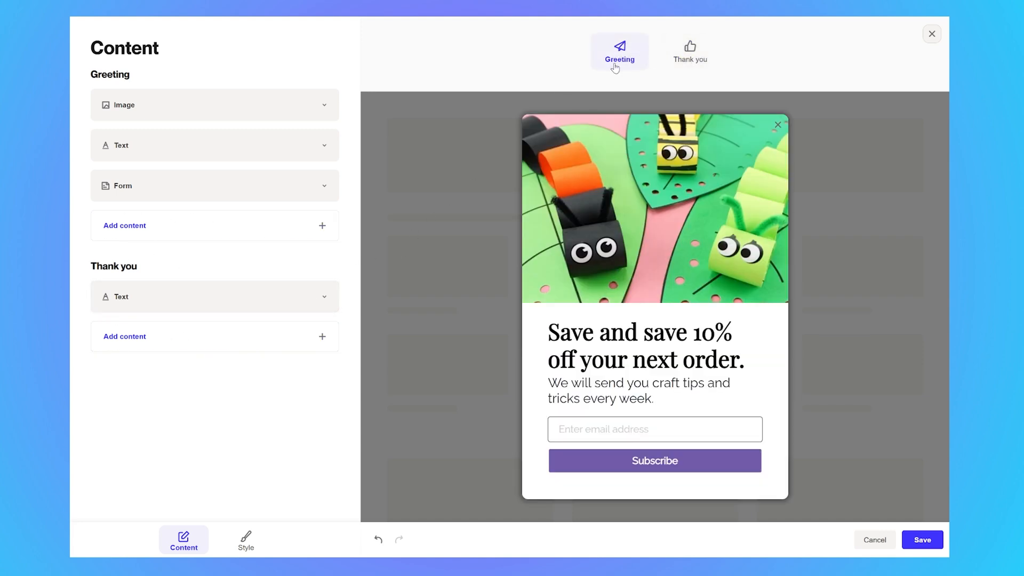
- Compare the greeting and thank-you previews, and check the thank-you message's text block
left_click(696, 60)
left_click(621, 62)
left_click(682, 59)
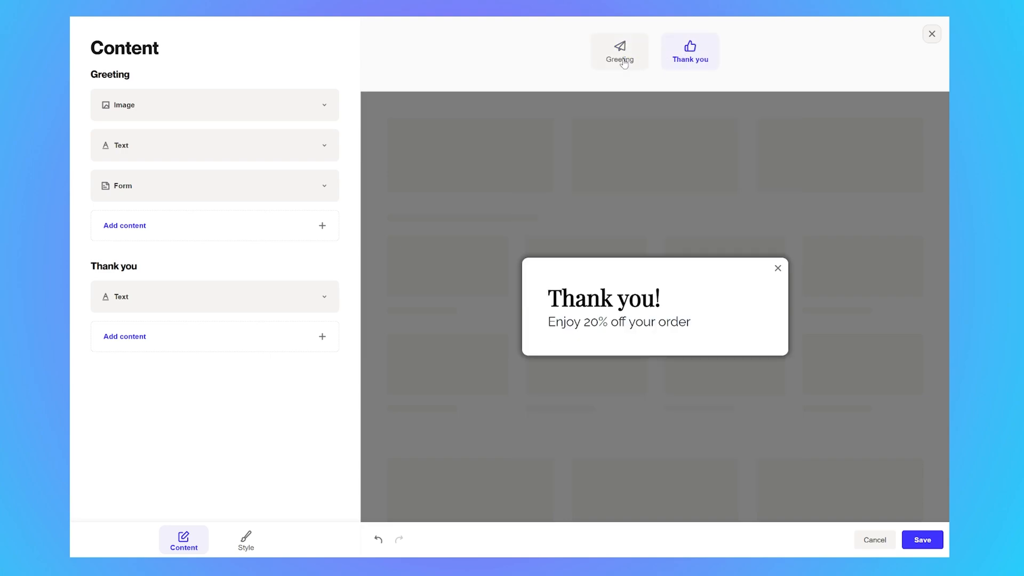
left_click(623, 61)
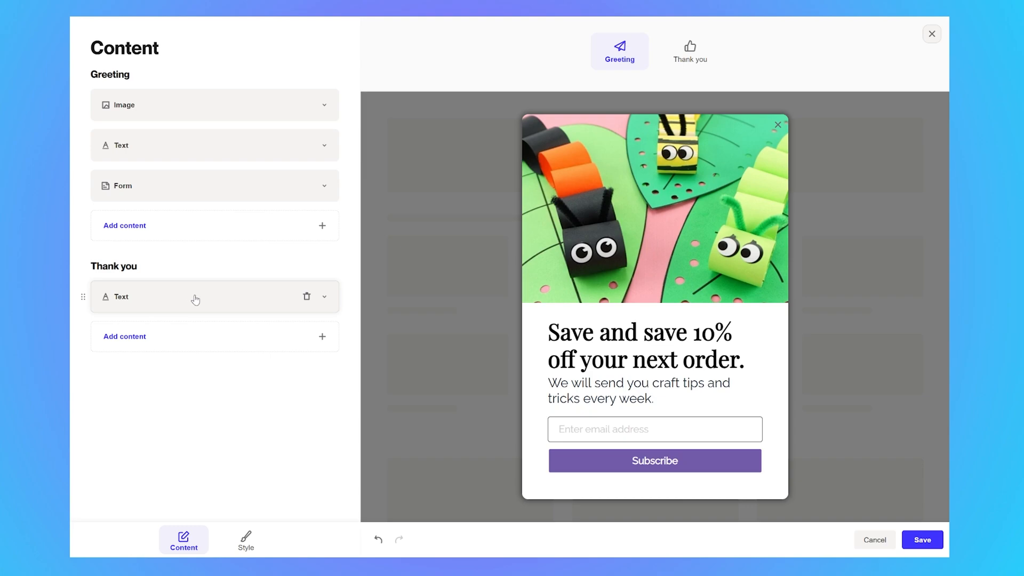
left_click(165, 306)
left_click(160, 300)
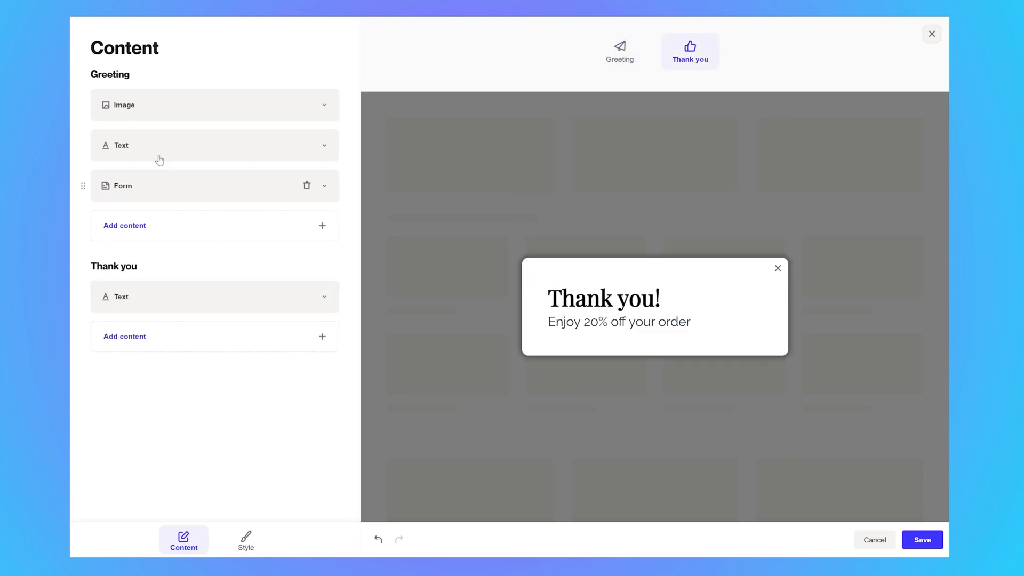
- Add an image block with the paper caterpillar picture above the thank-you text, and give it the edge-to-edge layout
left_click(151, 344)
left_click(128, 405)
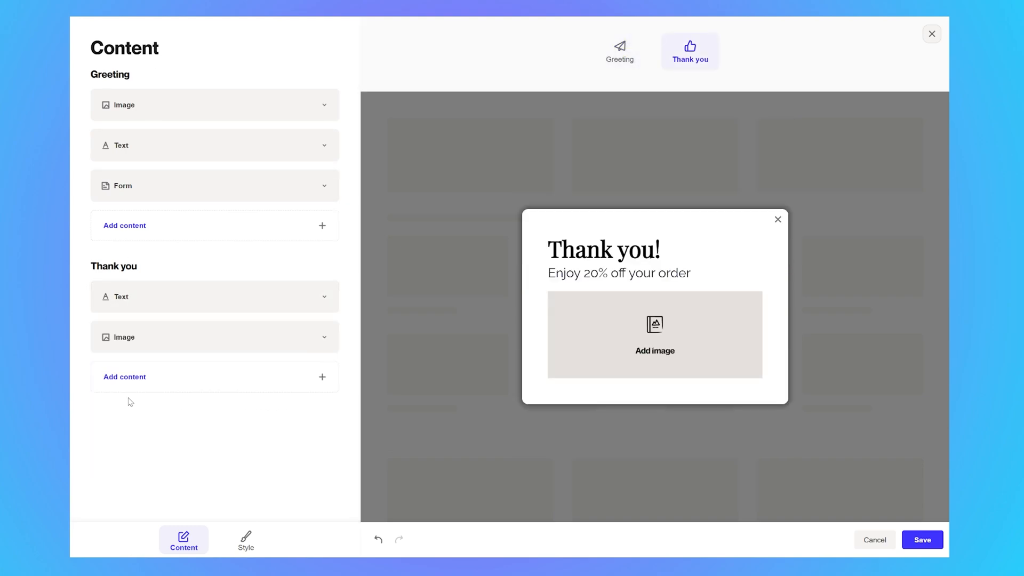
left_click(166, 337)
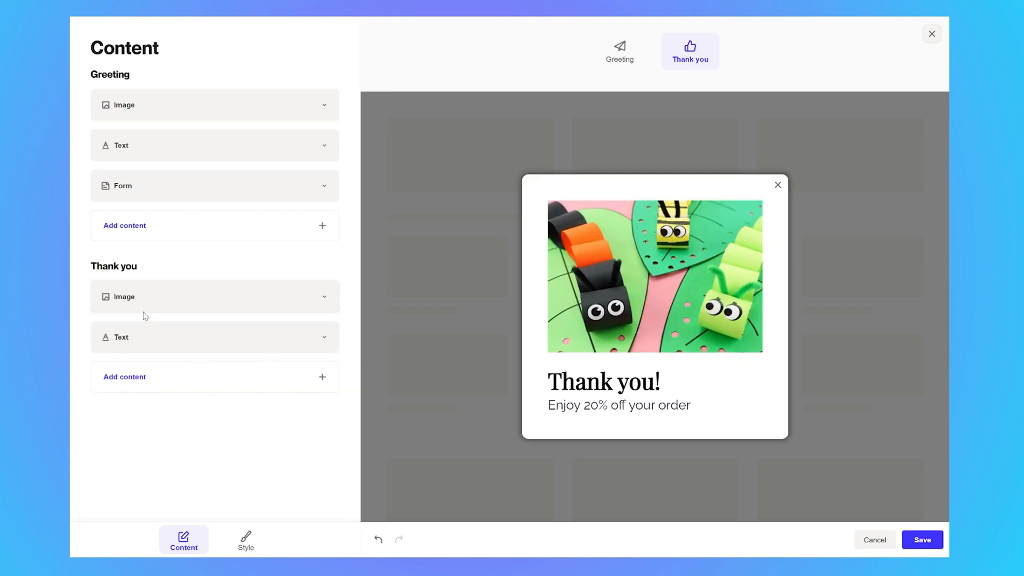
left_click(135, 297)
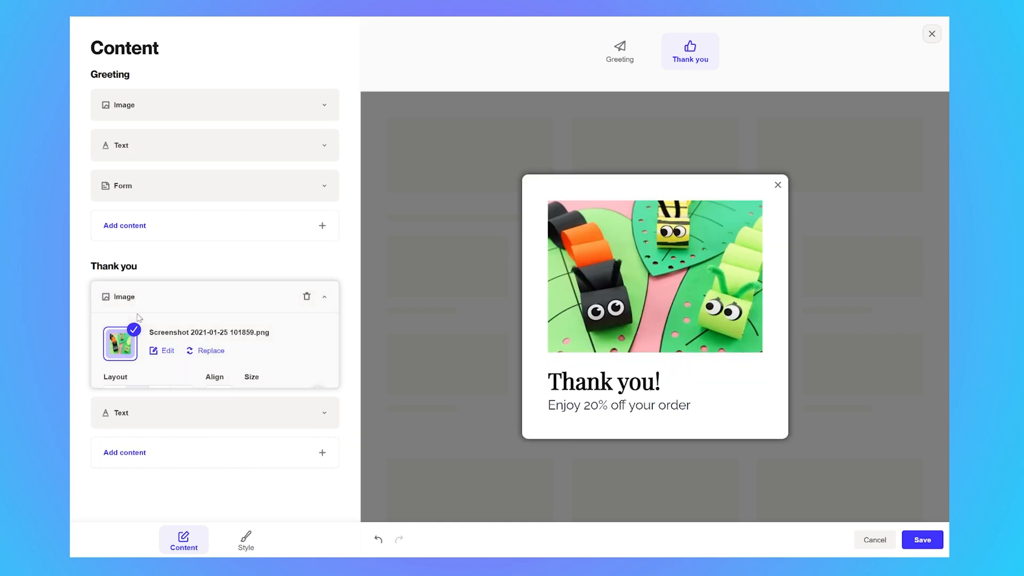
left_click(115, 395)
left_click(165, 305)
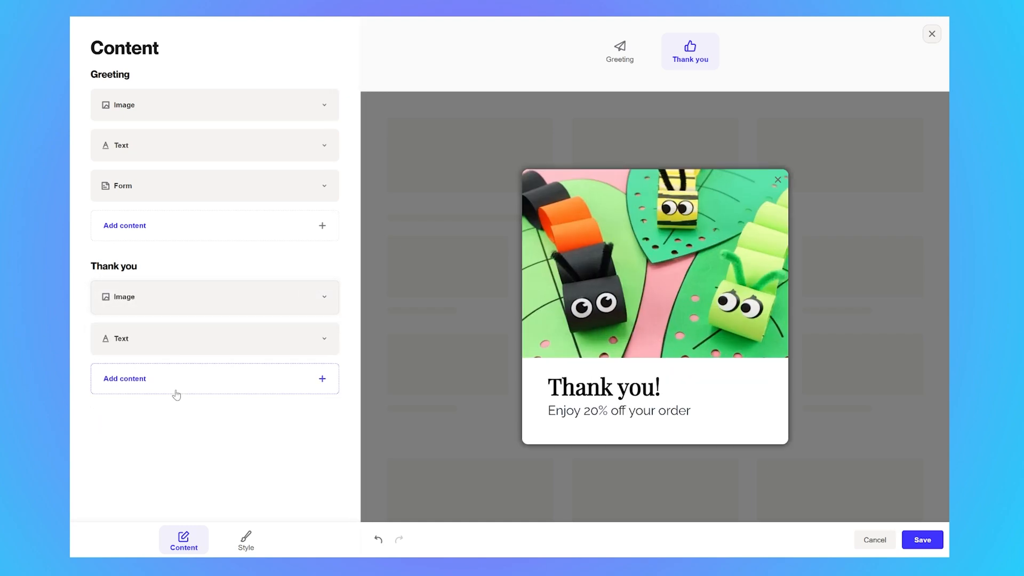
- Compare the greeting preview with the thank-you preview that includes the image, ending on the thank-you message
left_click(624, 53)
left_click(690, 55)
left_click(607, 59)
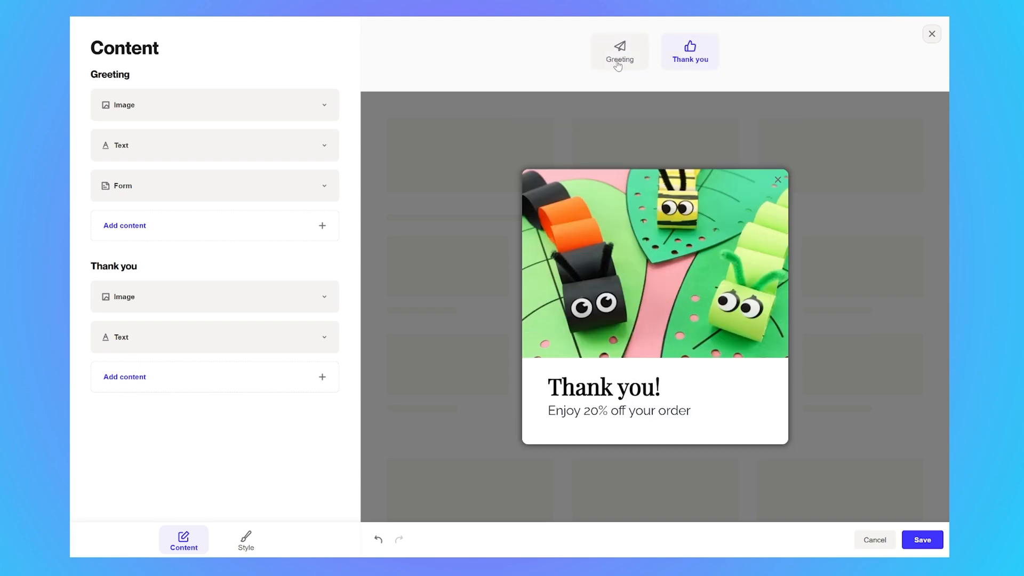
left_click(627, 64)
left_click(681, 63)
- Change the thank-you heading to "Thanks, here is your coupon."
left_click(198, 337)
left_click(201, 380)
left_click_drag(200, 382, 72, 375)
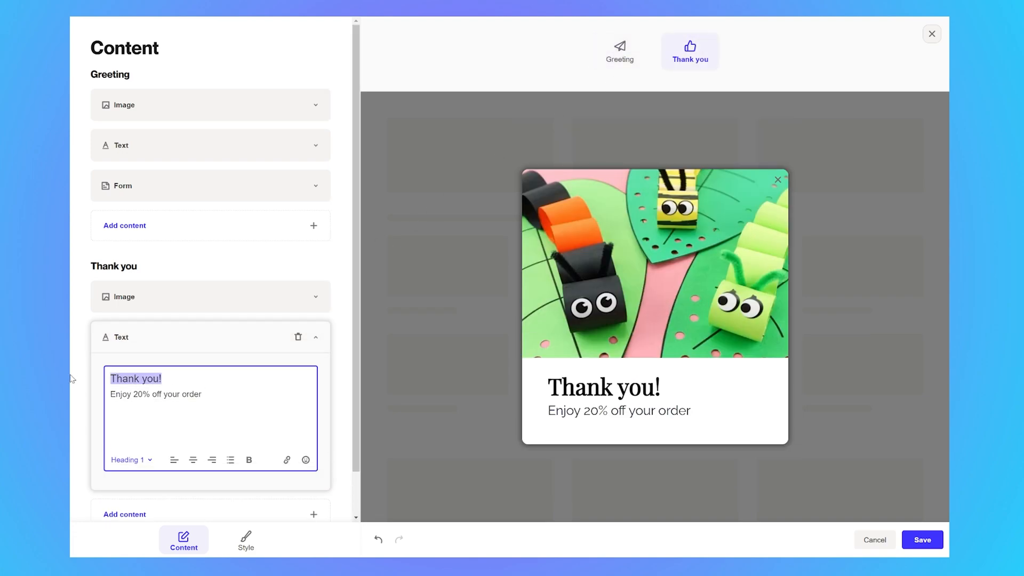
type("Thanks, here is you")
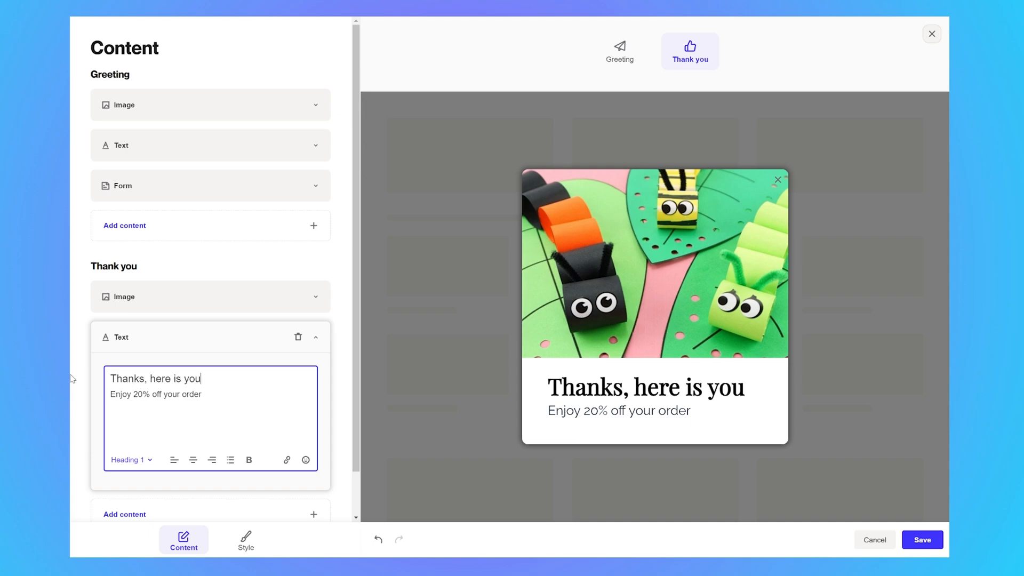
type("r coupon")
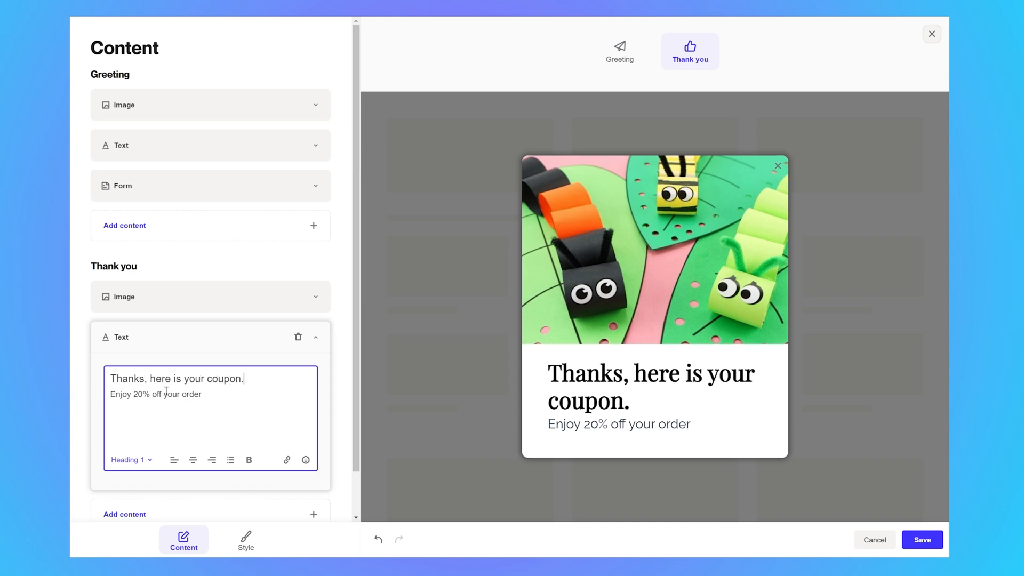
type(".")
- Replace the line under the thank-you heading with "Use coupon 10OFF at checkout."
left_click(214, 399)
left_click_drag(214, 400, 105, 401)
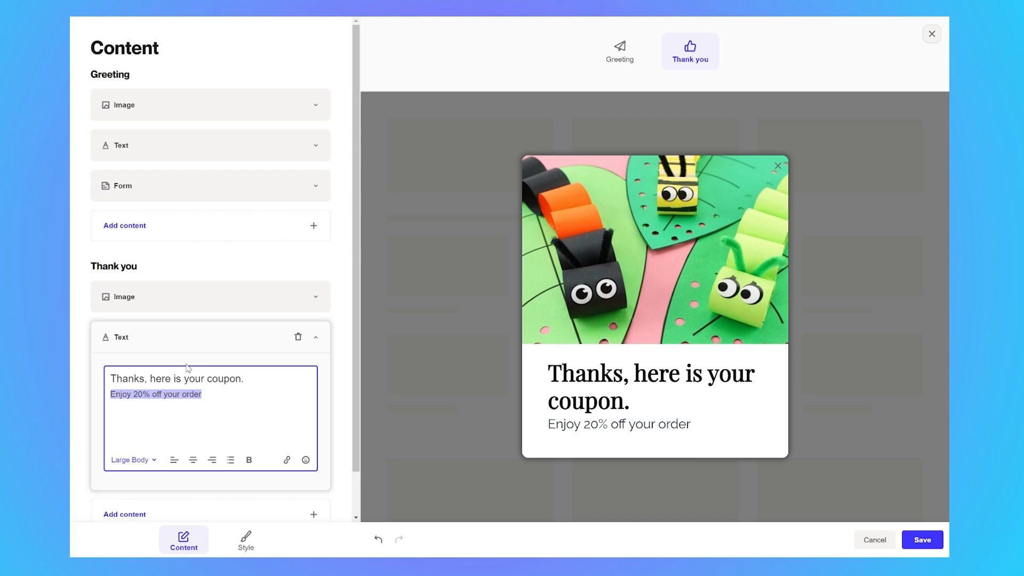
type("Use coupon 10OFF at checkout.")
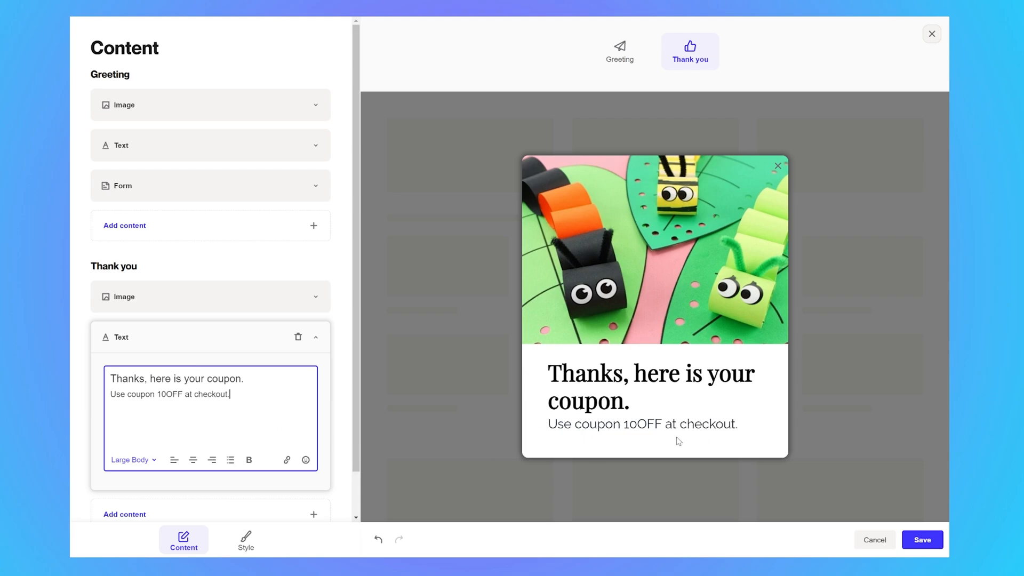
- Delete the line under the thank-you heading and collapse the text block
left_click_drag(241, 395, 105, 404)
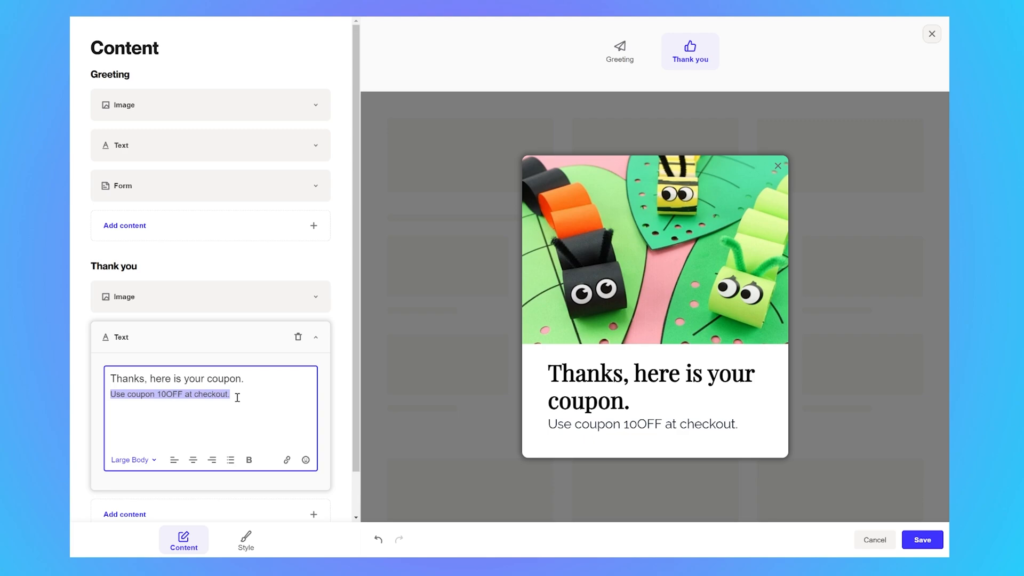
key("BackSpace")
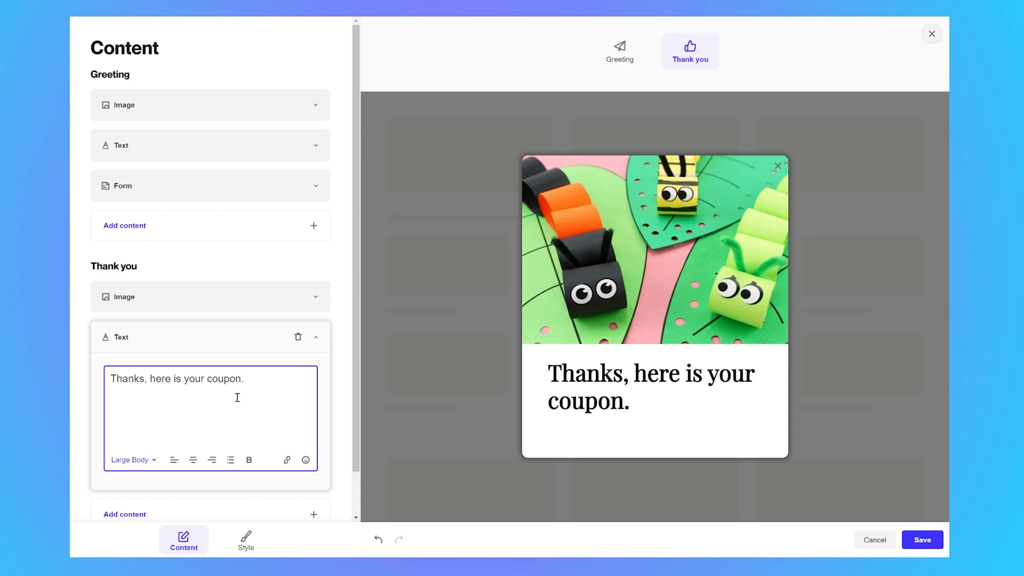
left_click(171, 339)
- Add a Coupon block below the thank-you text and select the unique 10% OFF coupon for it
left_click(133, 384)
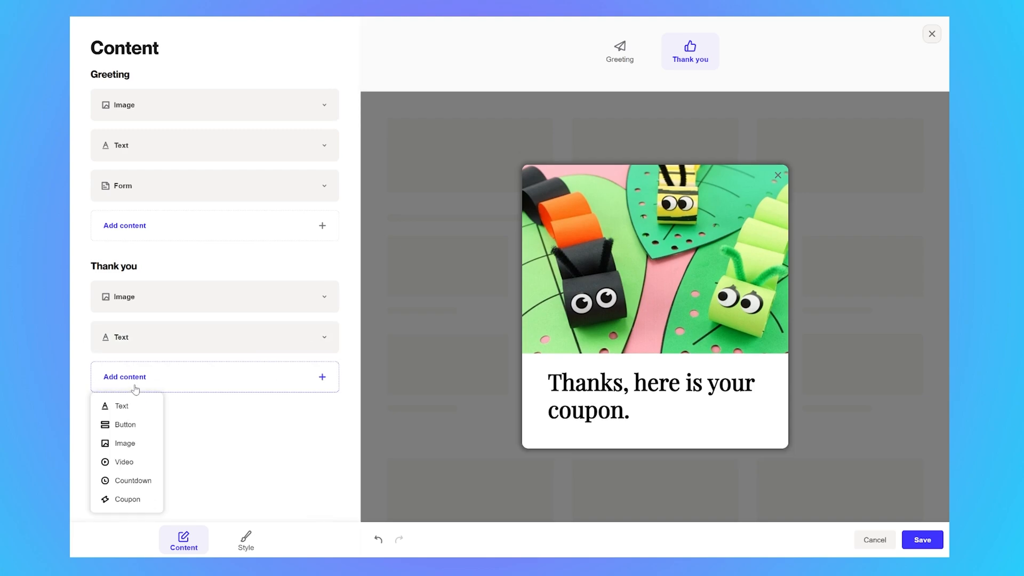
left_click(114, 499)
left_click(202, 418)
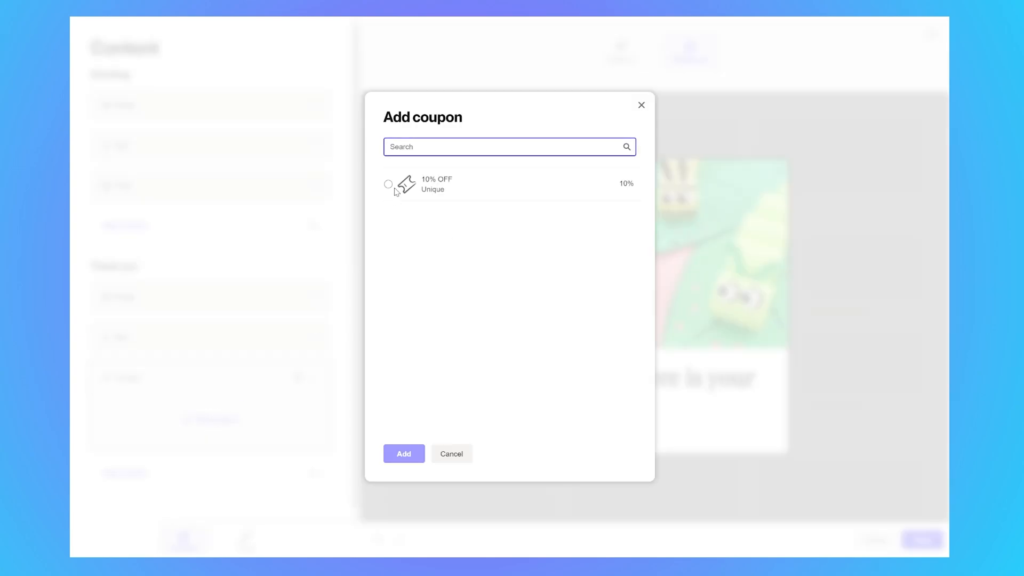
left_click(388, 187)
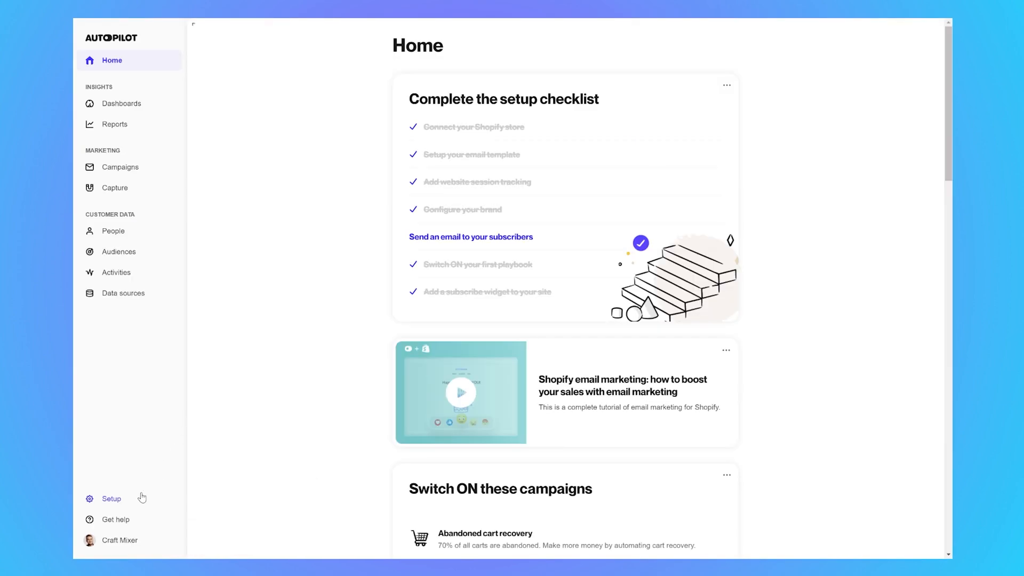
- Look up where coupons are managed in the account setup and how a new coupon is started
left_click(131, 504)
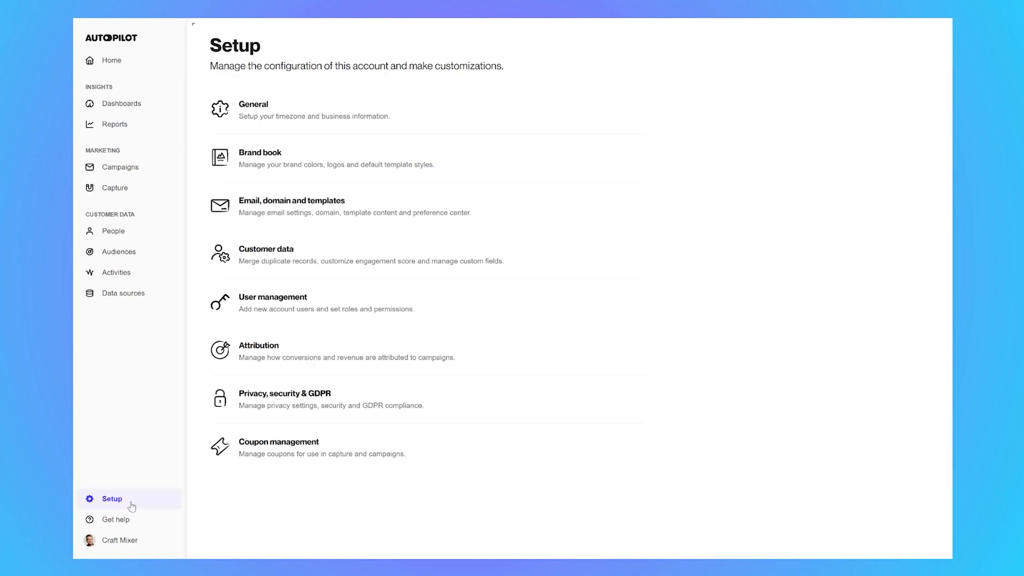
left_click(296, 447)
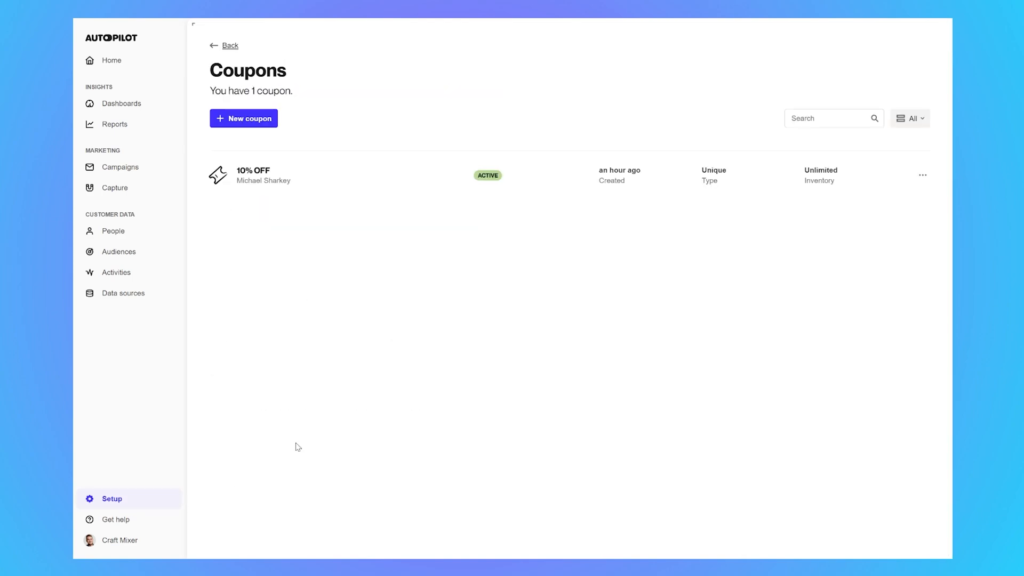
left_click(251, 118)
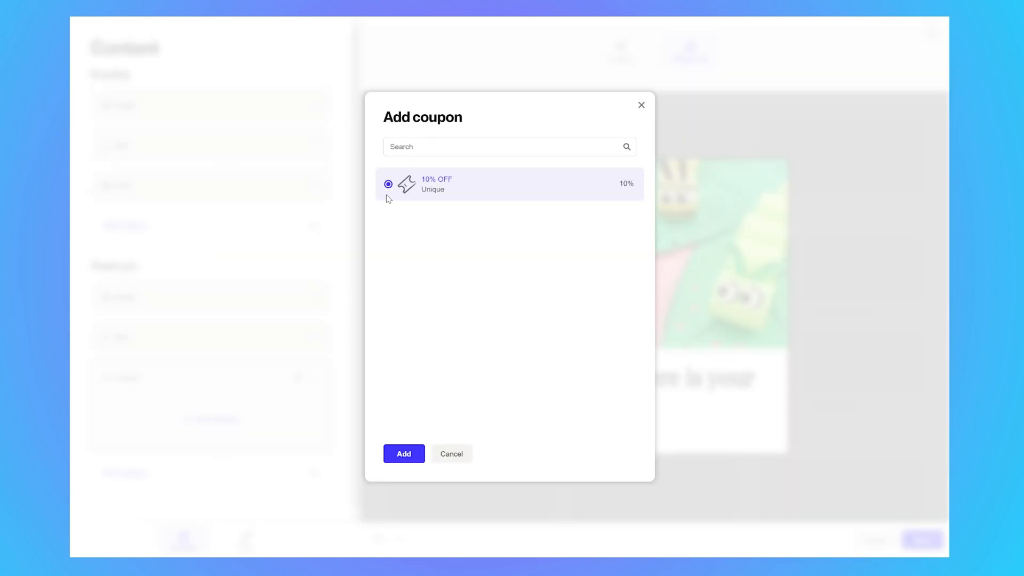
- Insert the selected 10% OFF coupon into the thank-you message and add a button titled "Shop now" below it
left_click(408, 453)
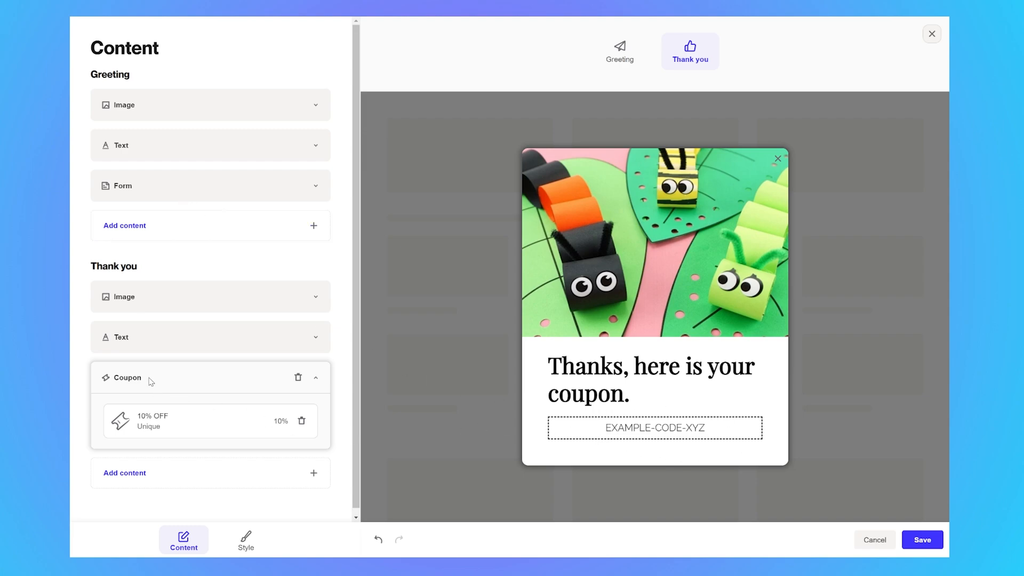
left_click(154, 473)
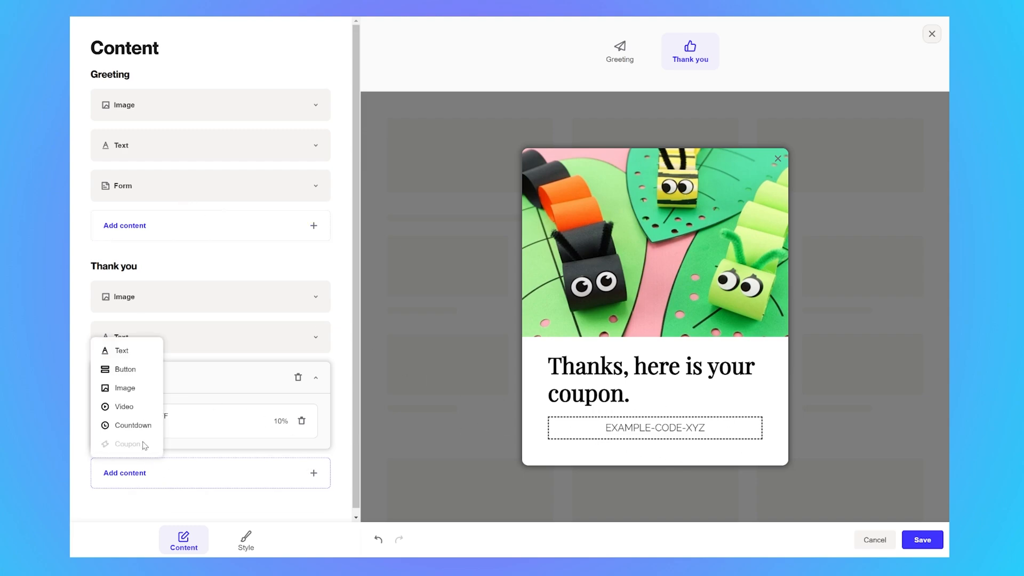
left_click(127, 375)
left_click(184, 473)
left_click_drag(151, 467, 85, 458)
type("Shop now")
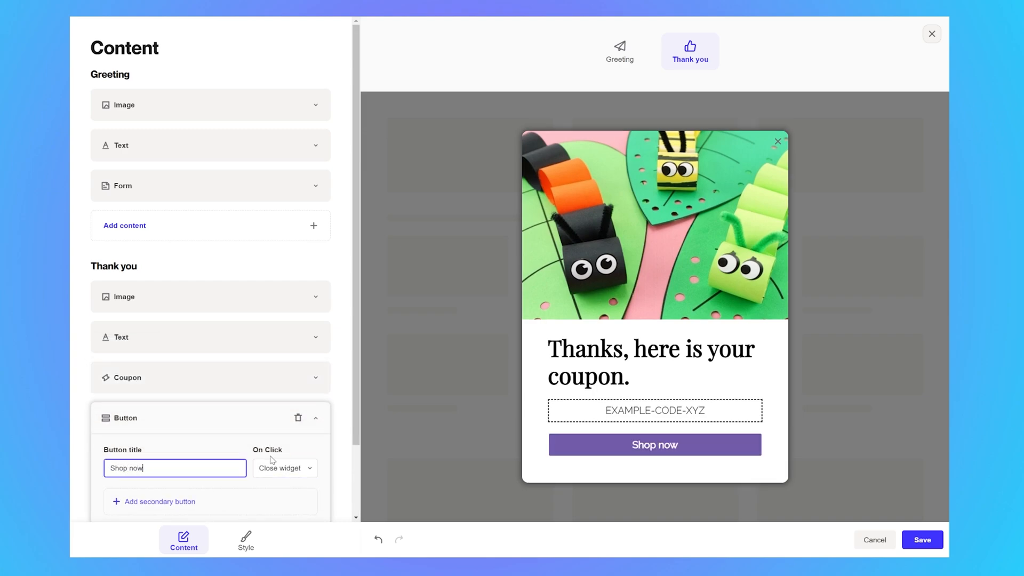
- Set the "Shop now" button to close the widget on click, and save the widget design
scroll(319, 476, "down", 2)
left_click(285, 399)
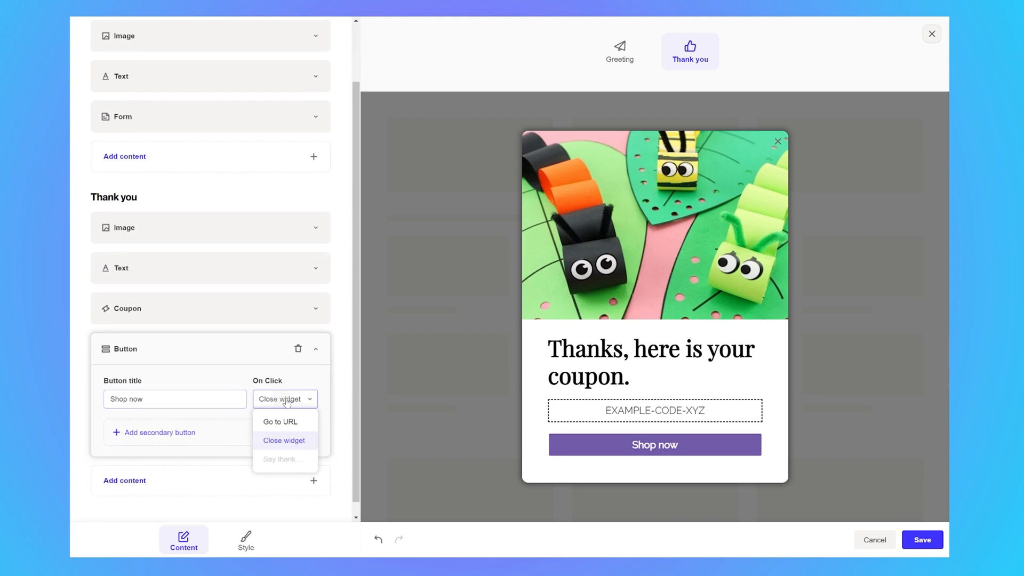
left_click(281, 441)
left_click(213, 362)
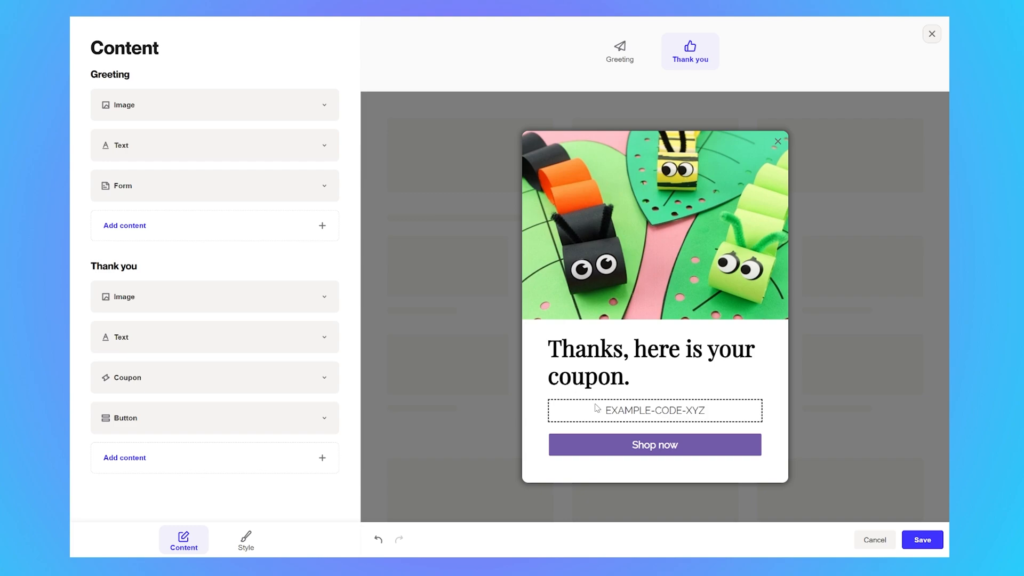
left_click(936, 541)
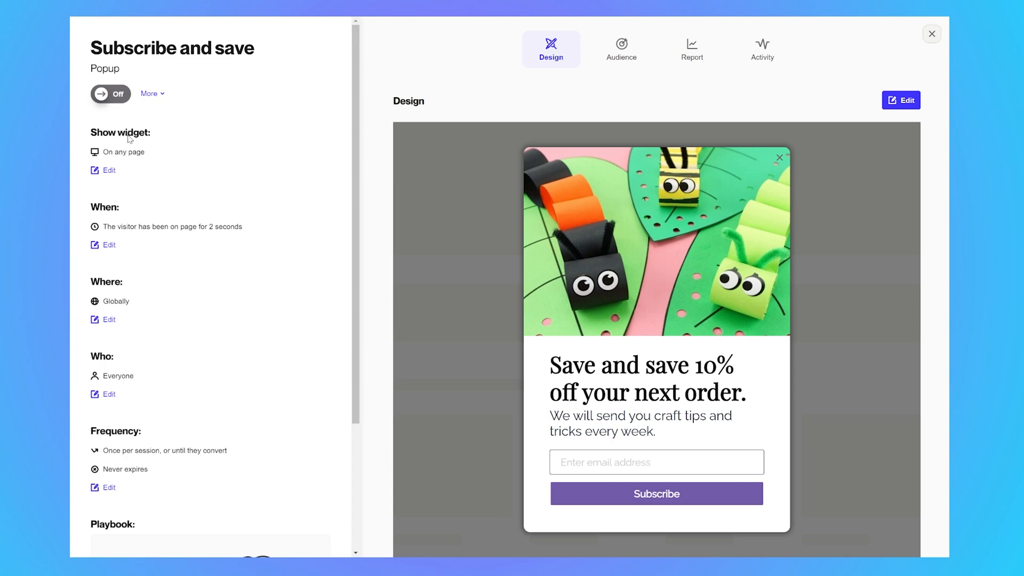
- Try limiting the widget to specific pages whose URL contains "cart", and save it as shown on any page instead
left_click(99, 171)
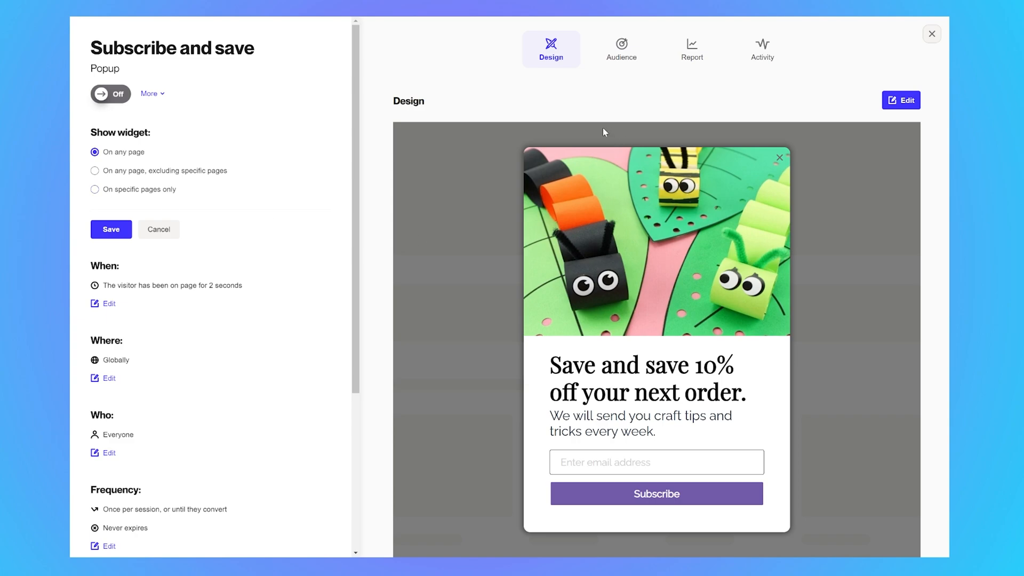
left_click(110, 190)
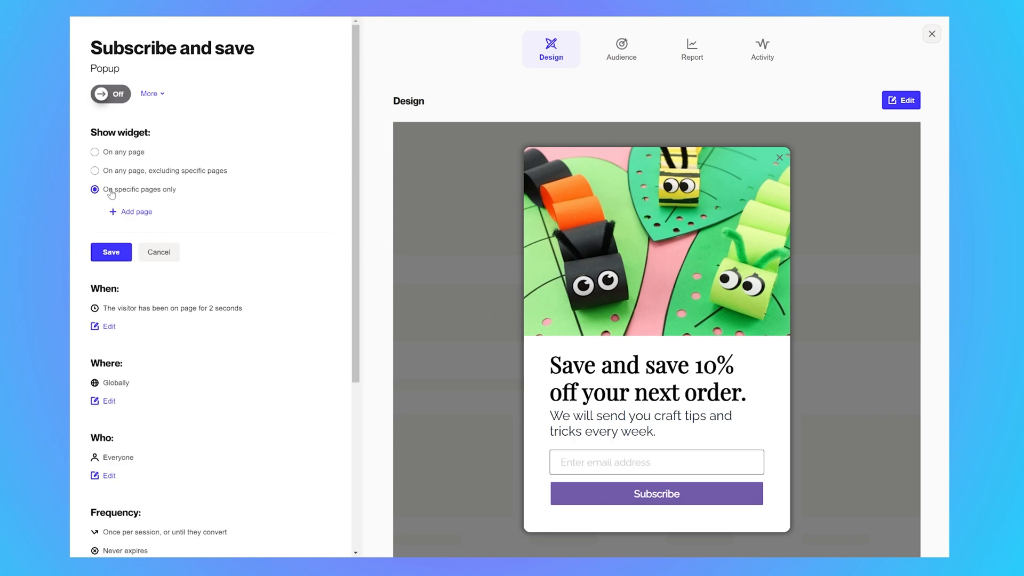
left_click(129, 213)
left_click(137, 319)
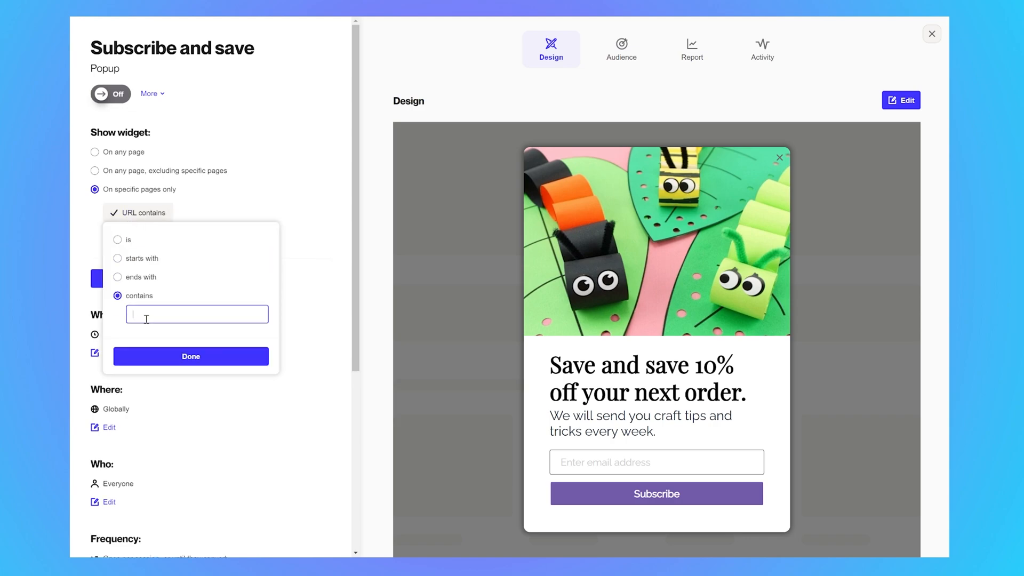
type("cart")
key("Return")
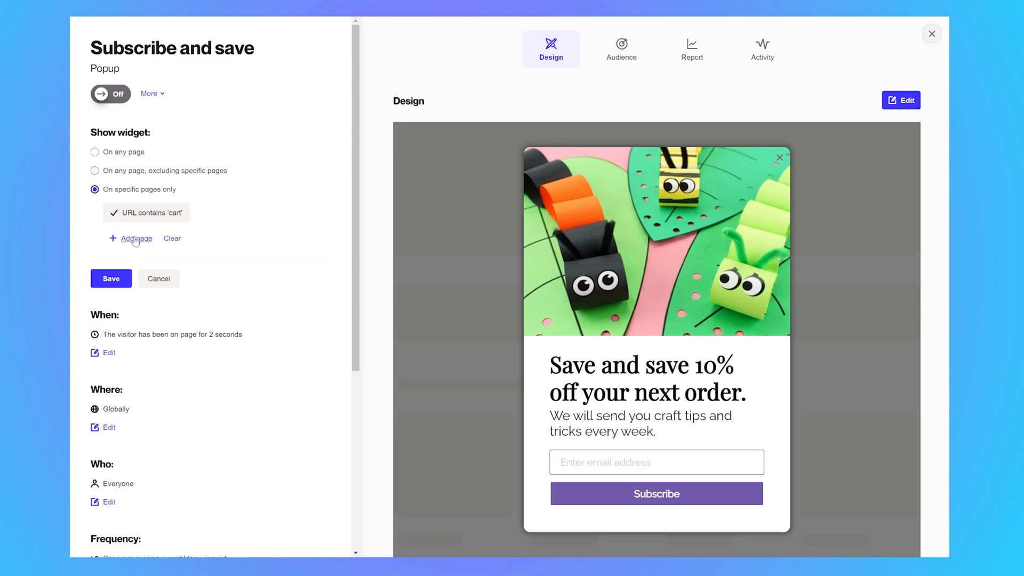
left_click(94, 152)
left_click(110, 231)
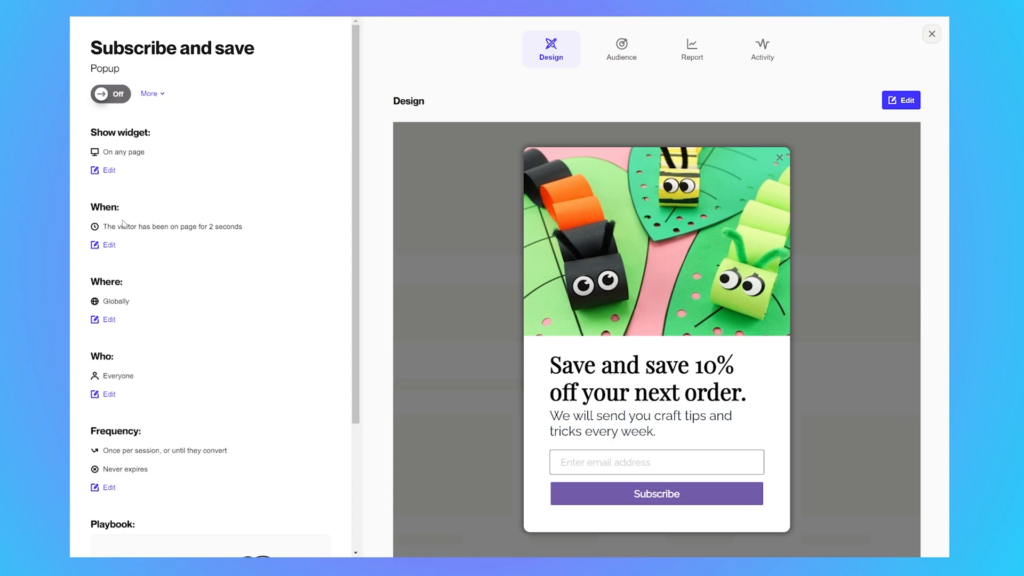
- Review the options for when the widget appears, and save with the 2-second time on page
left_click(109, 245)
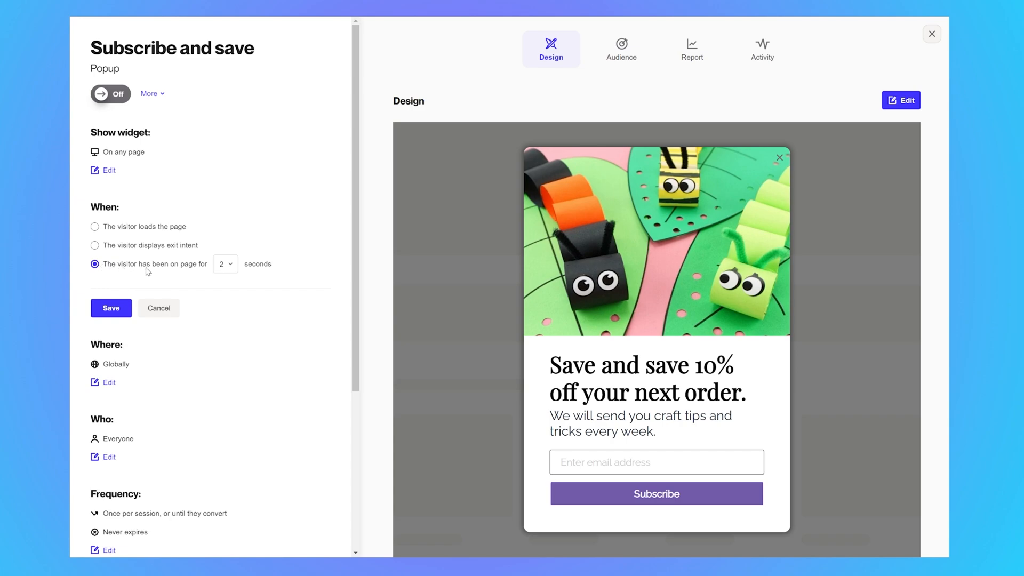
left_click(112, 308)
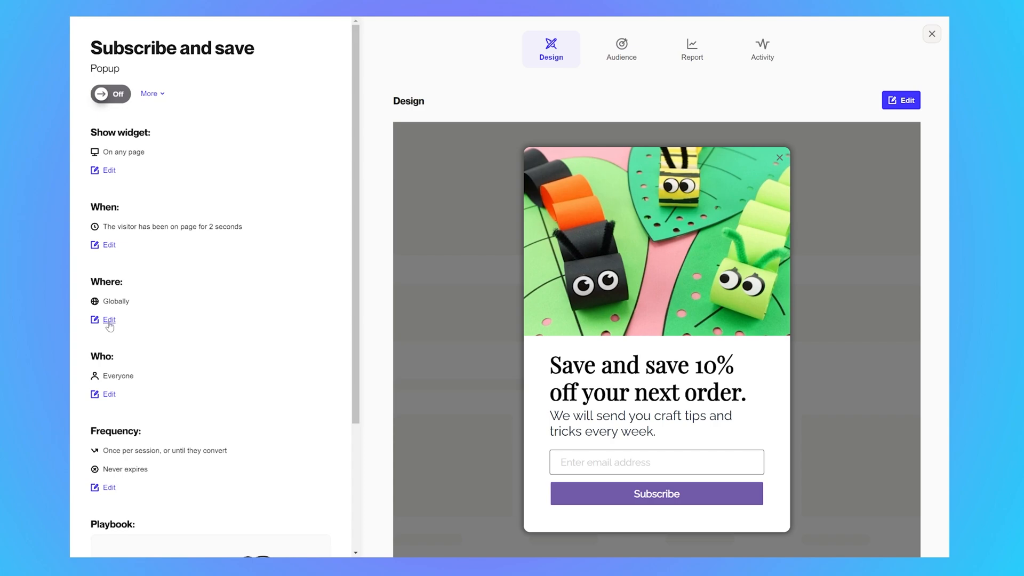
- Review the location options for where the widget is shown, and cancel without changing them
left_click(108, 322)
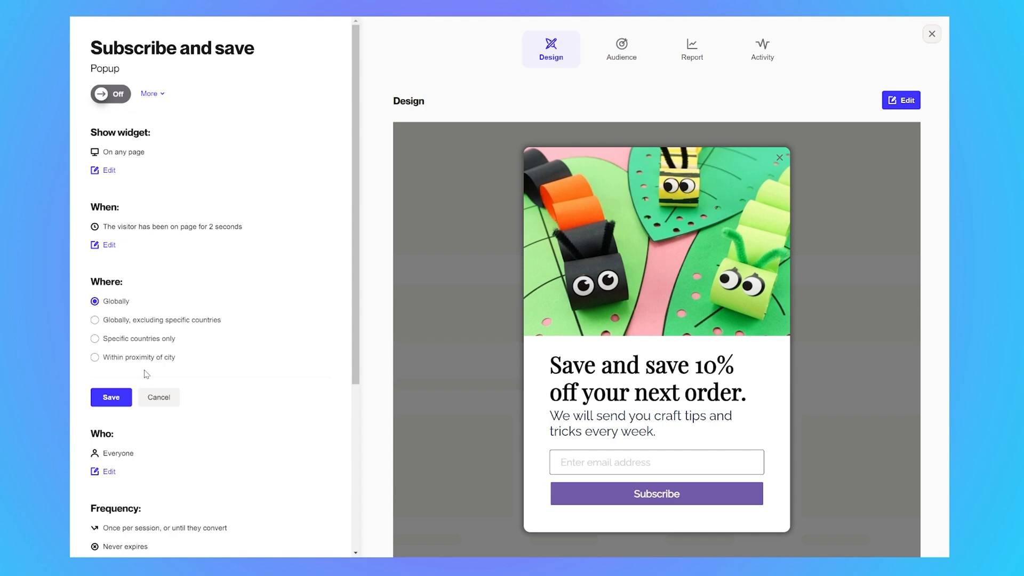
left_click(155, 403)
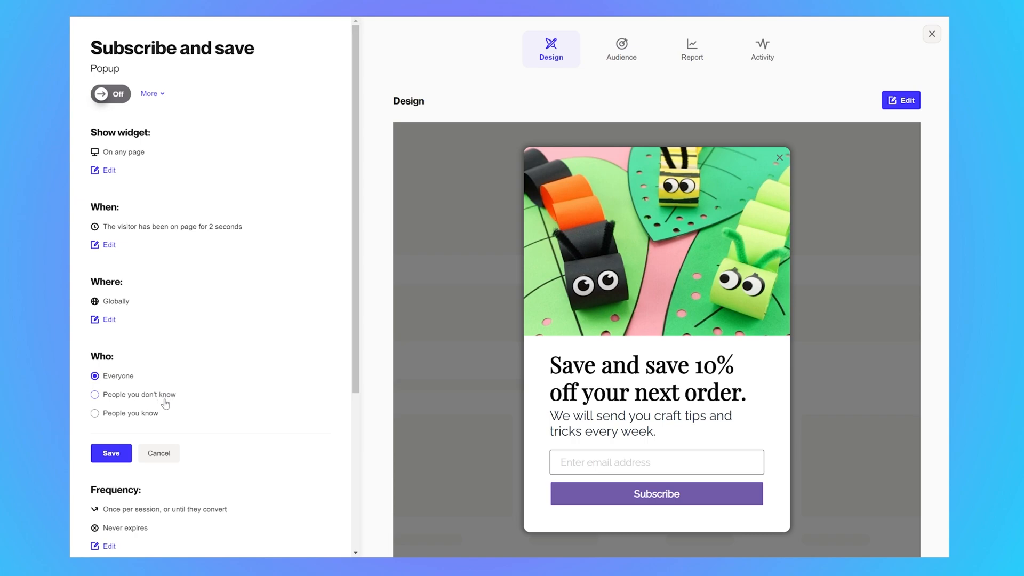
- Try limiting the widget to known people with total spent greater than $400, and save it as shown to everyone instead
left_click(133, 419)
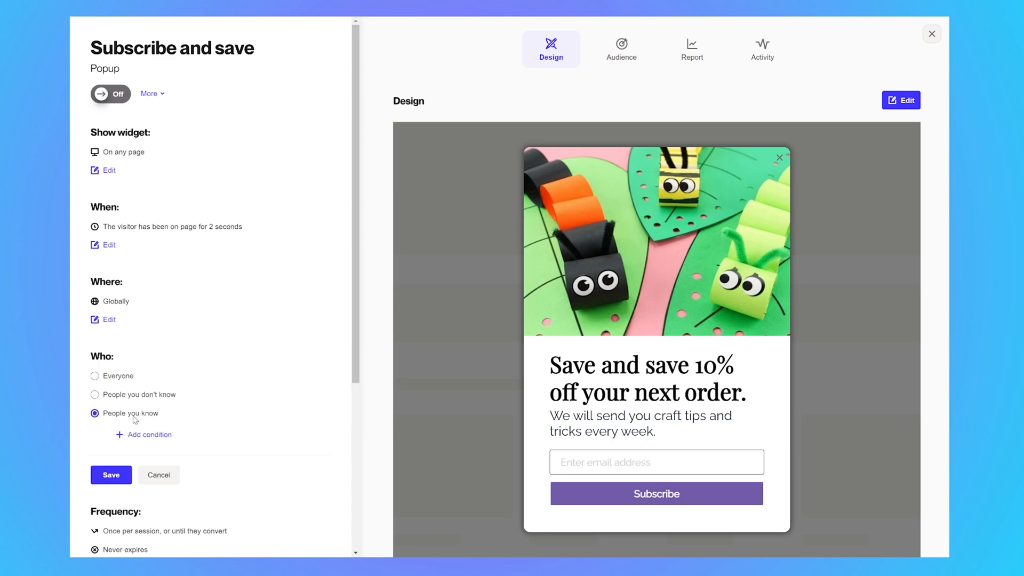
left_click(141, 435)
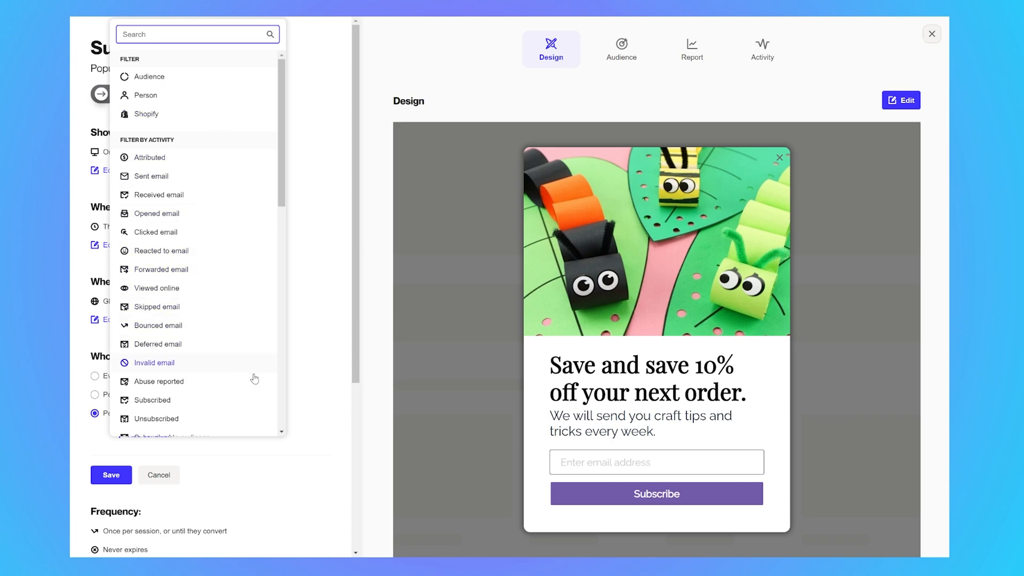
left_click(306, 441)
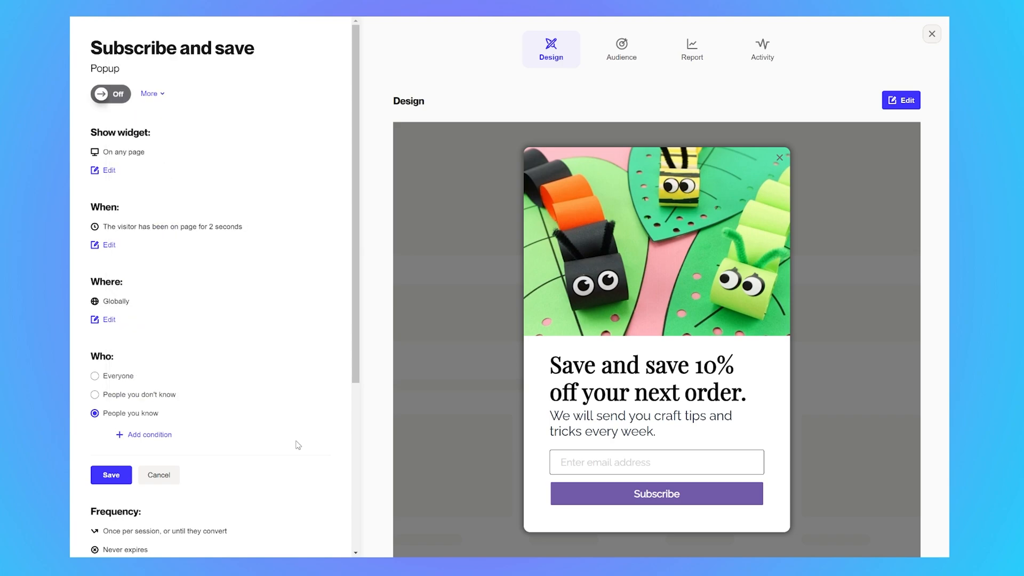
left_click(155, 441)
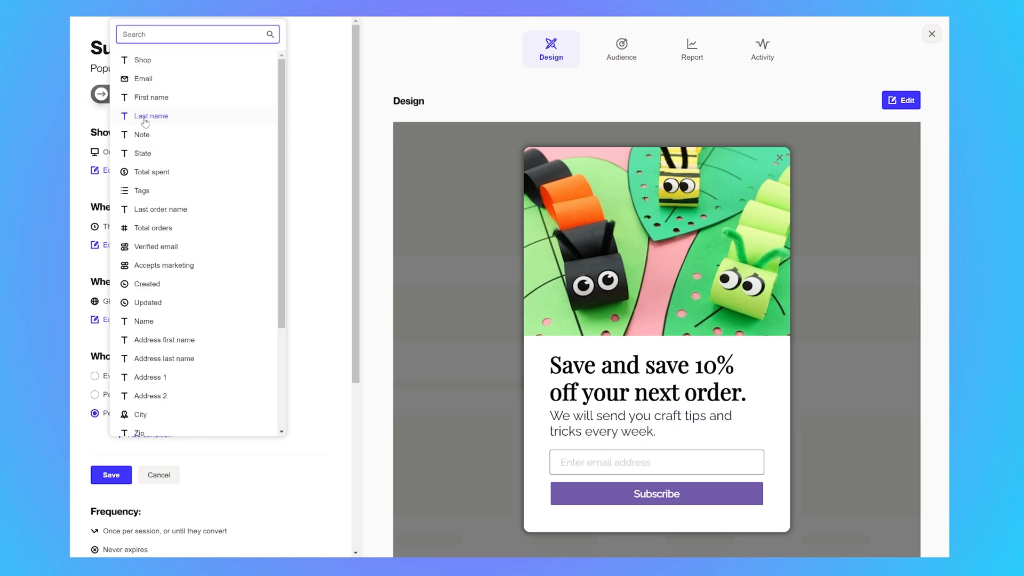
left_click(150, 174)
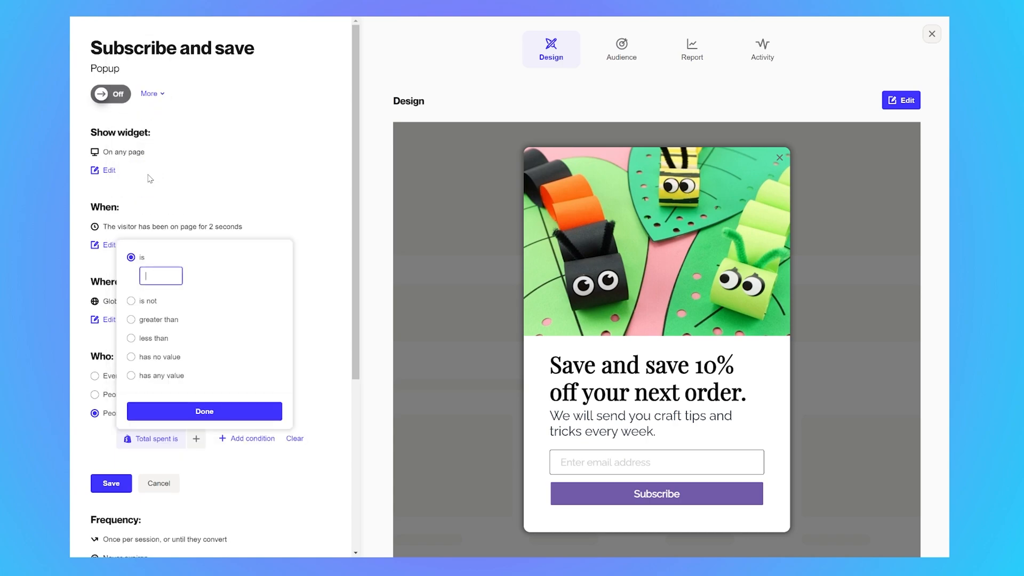
left_click(159, 319)
type("4000")
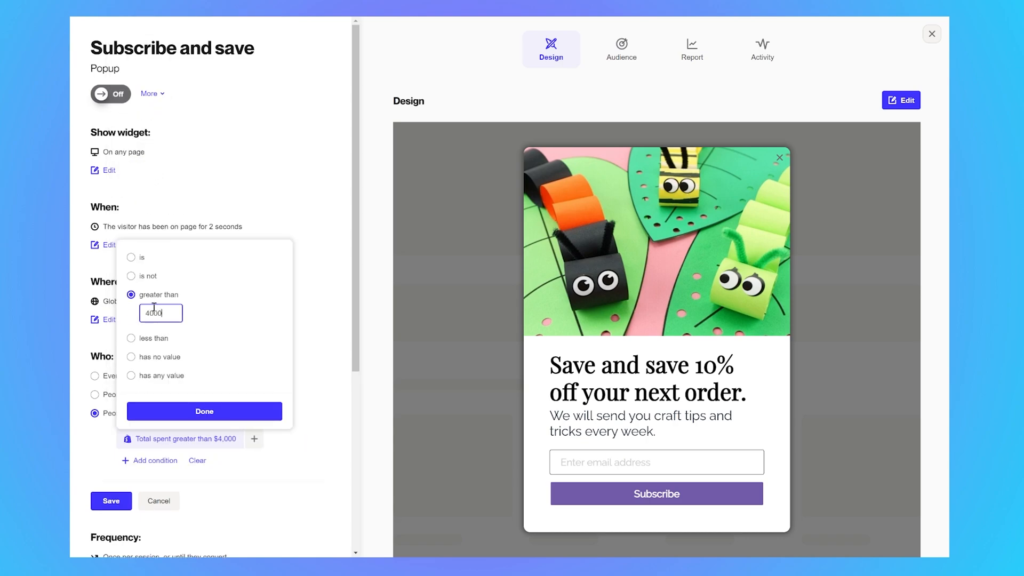
key("BackSpace")
left_click(185, 411)
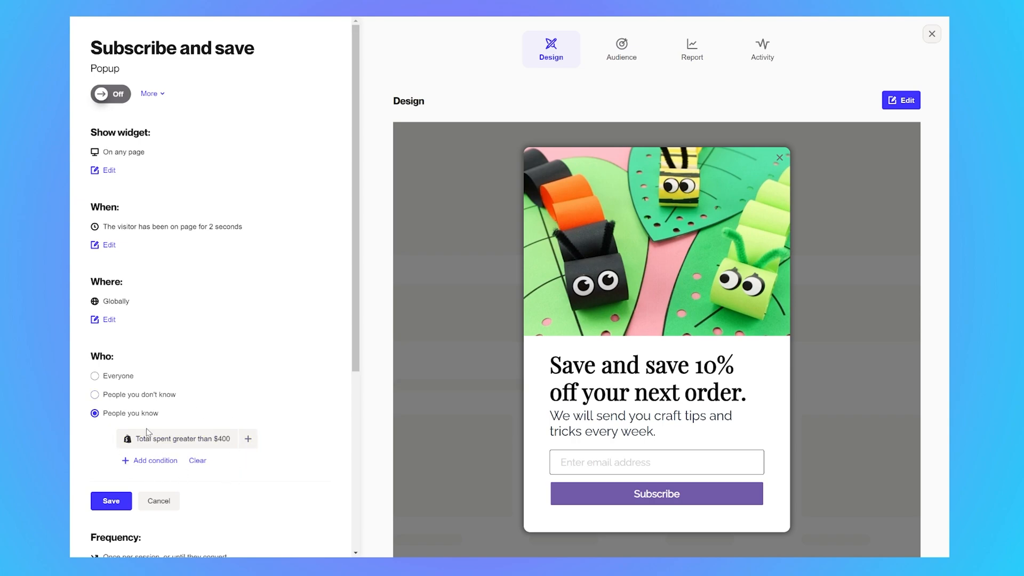
left_click(109, 378)
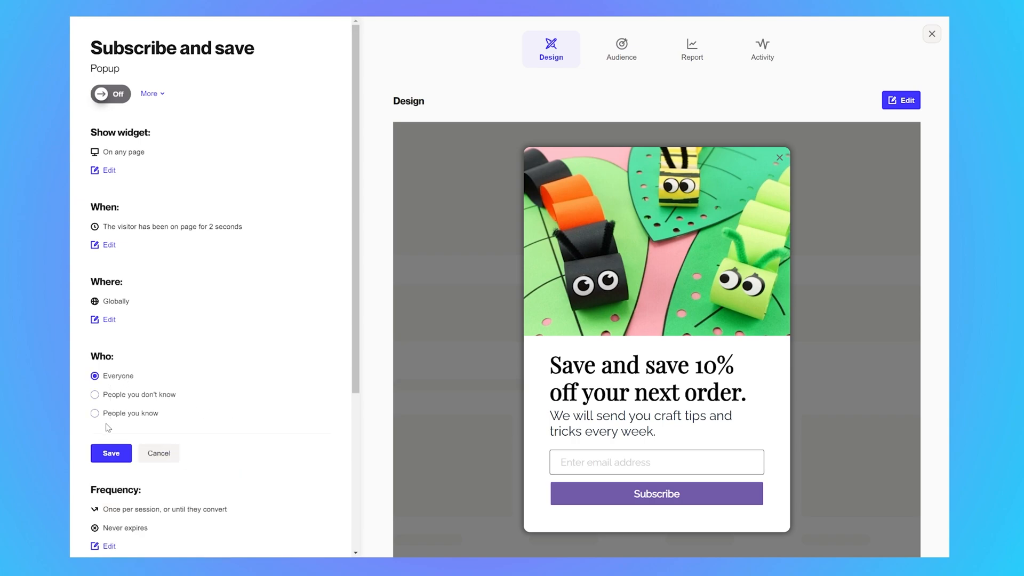
left_click(110, 453)
- Review the widget's frequency and expiration options, and save with once per session, or until they convert
scroll(166, 390, "down", 3)
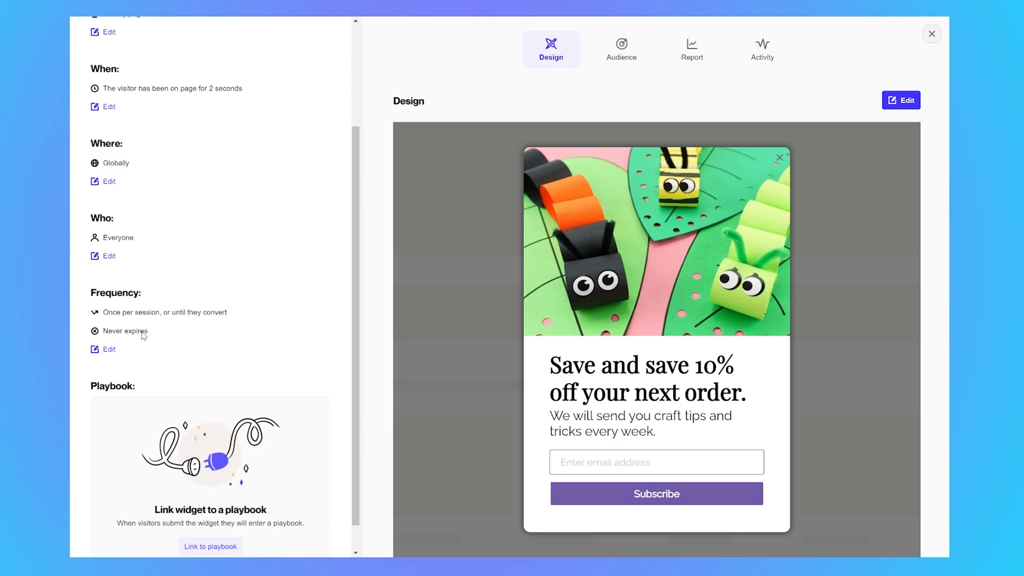
left_click(105, 352)
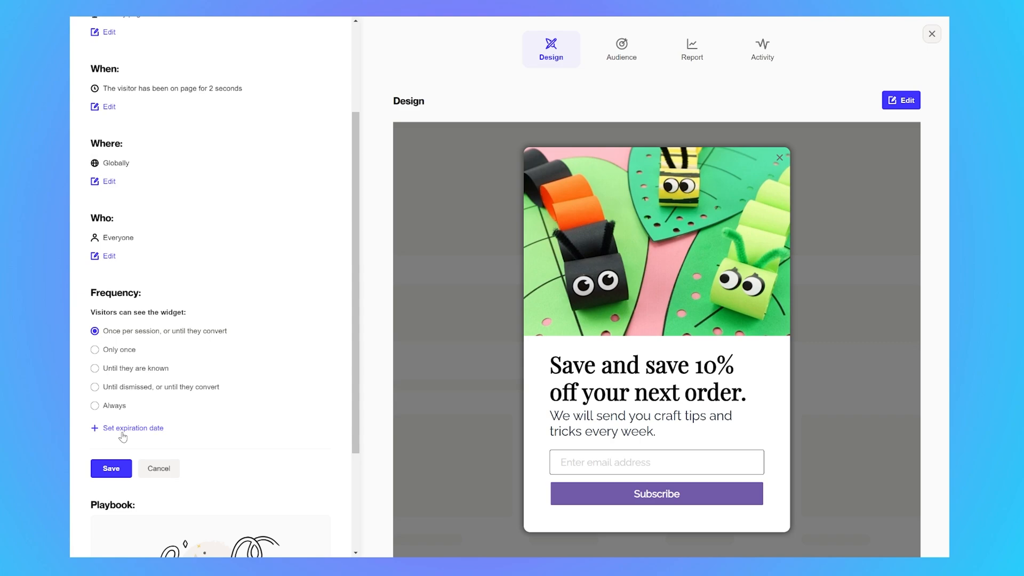
left_click(110, 467)
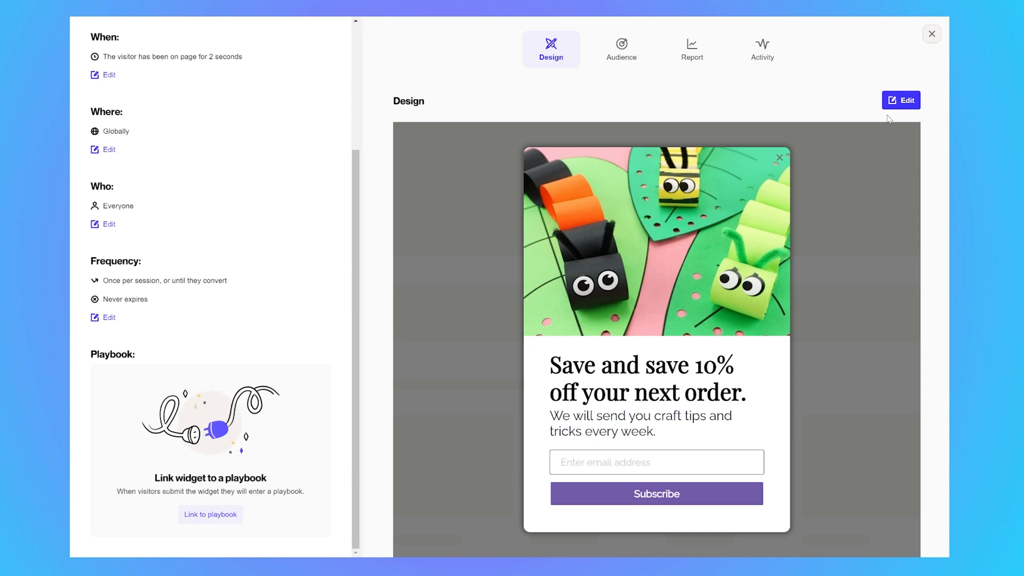
- Reopen the widget design and delete the coupon and the button from the thank-you message
left_click(901, 100)
left_click(690, 51)
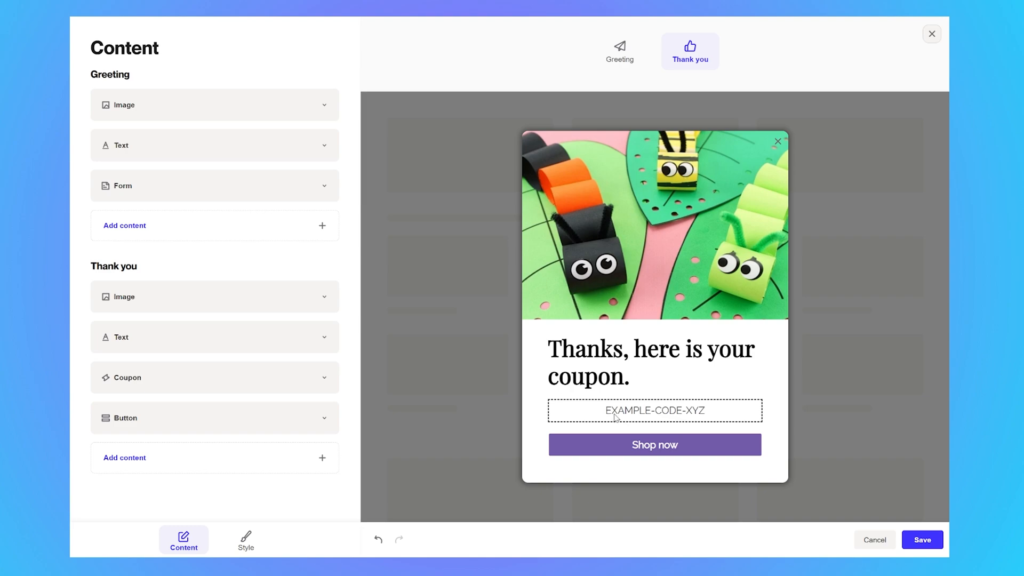
left_click(306, 378)
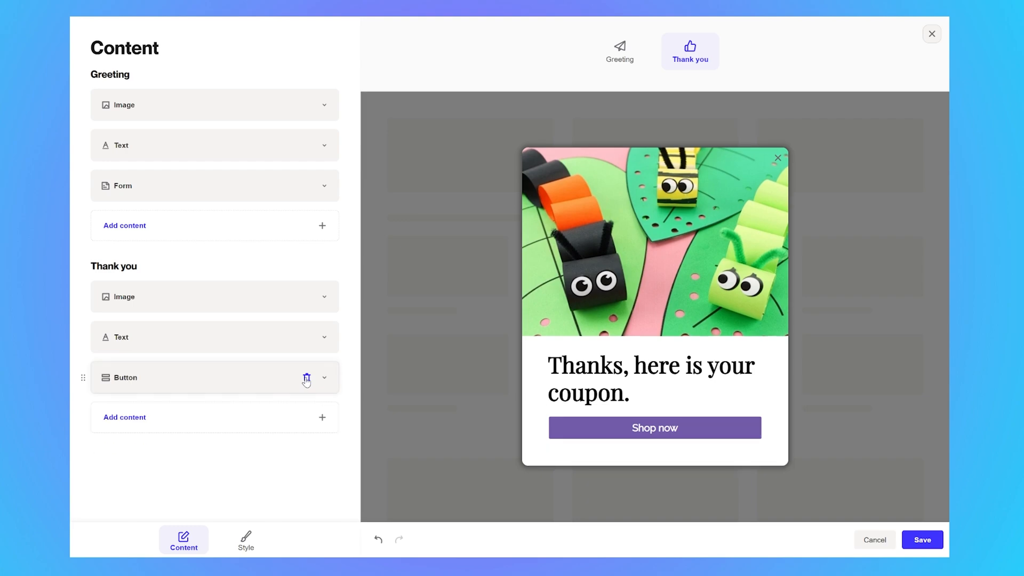
left_click(307, 377)
- Change the thank-you text to "Thanks, we've emailed you a coupon." and save the widget design
left_click(224, 341)
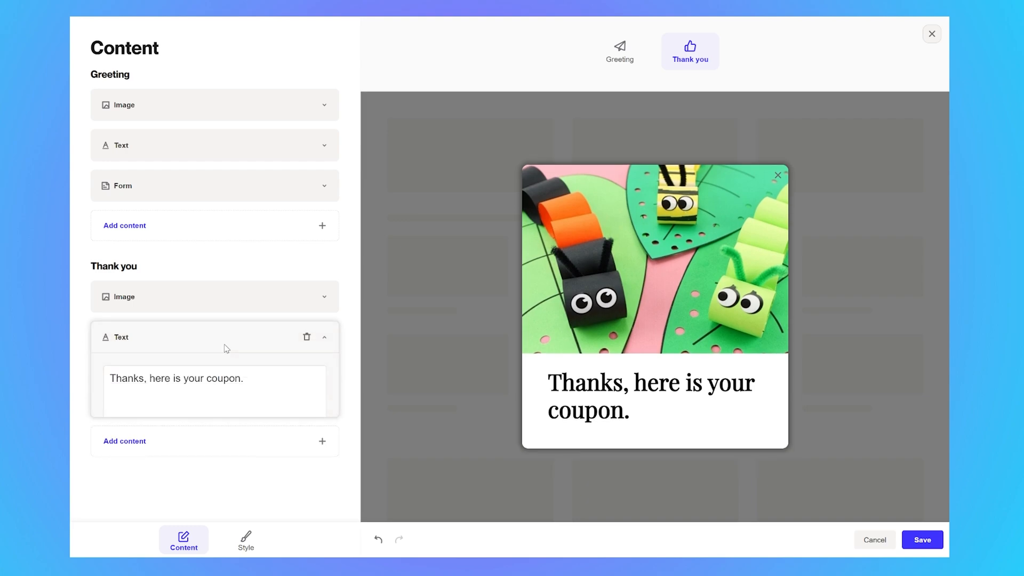
left_click(246, 379)
left_click_drag(246, 378, 151, 378)
type("we've")
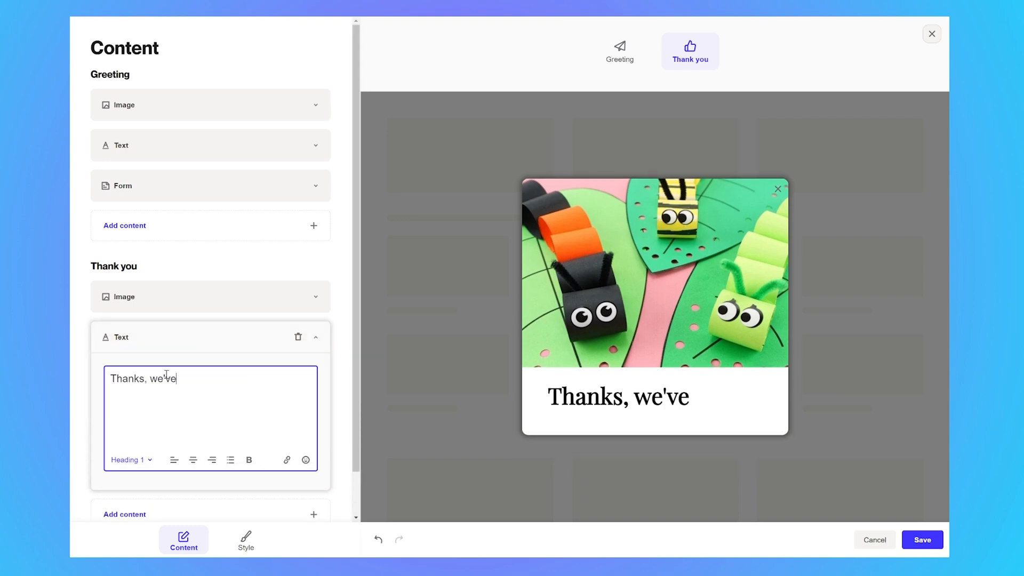
type(" emailed you a coupon.")
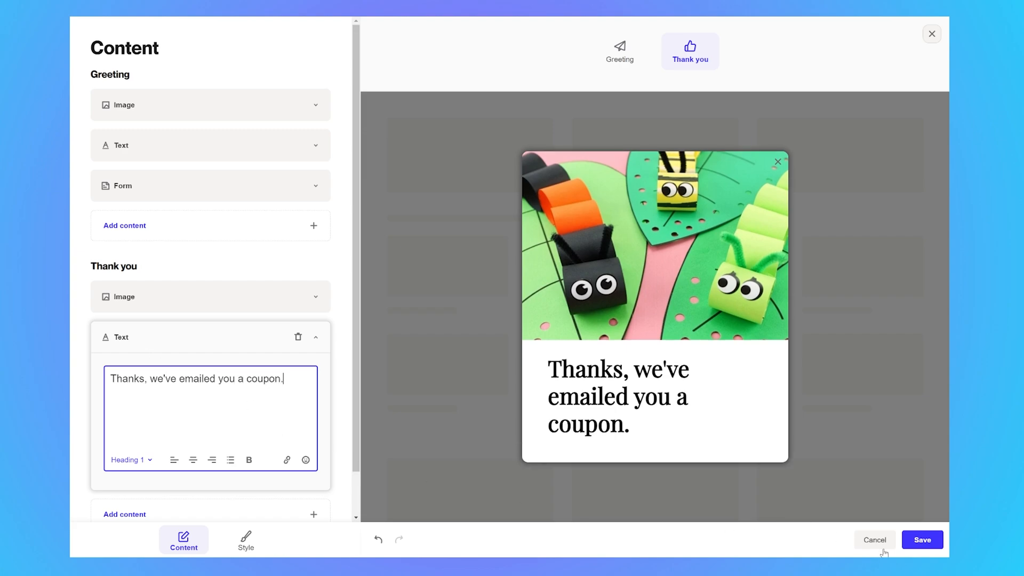
left_click(922, 540)
- Link the widget to a new playbook and name the playbook "Subscribe and save follow up"
scroll(275, 431, "down", 3)
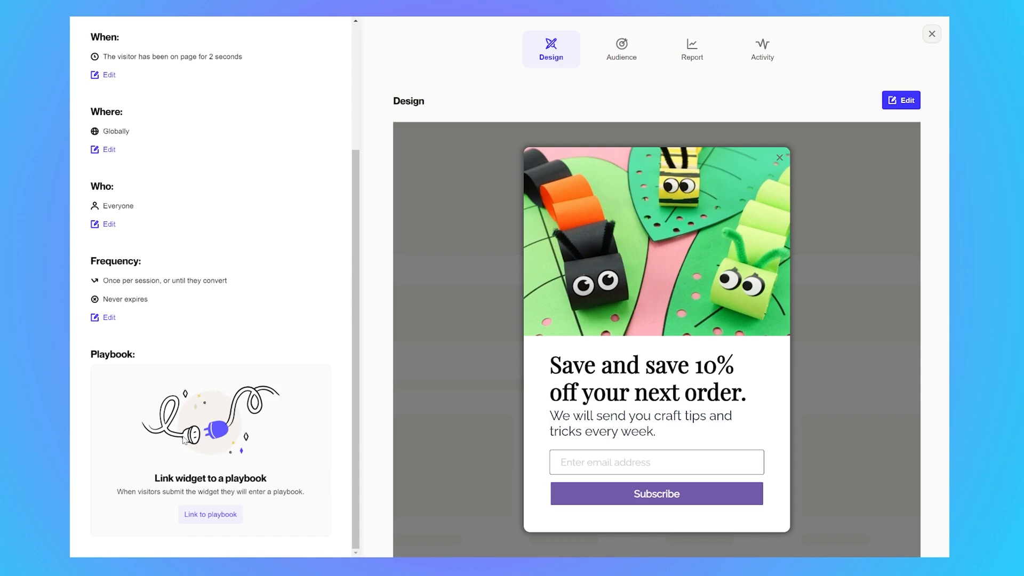
left_click(231, 512)
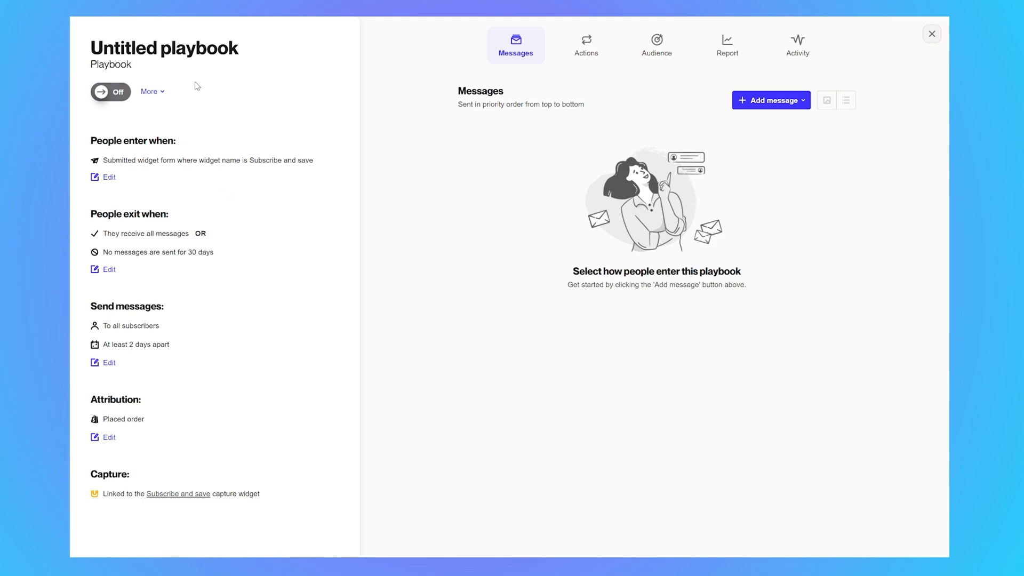
left_click(176, 53)
type("Subs")
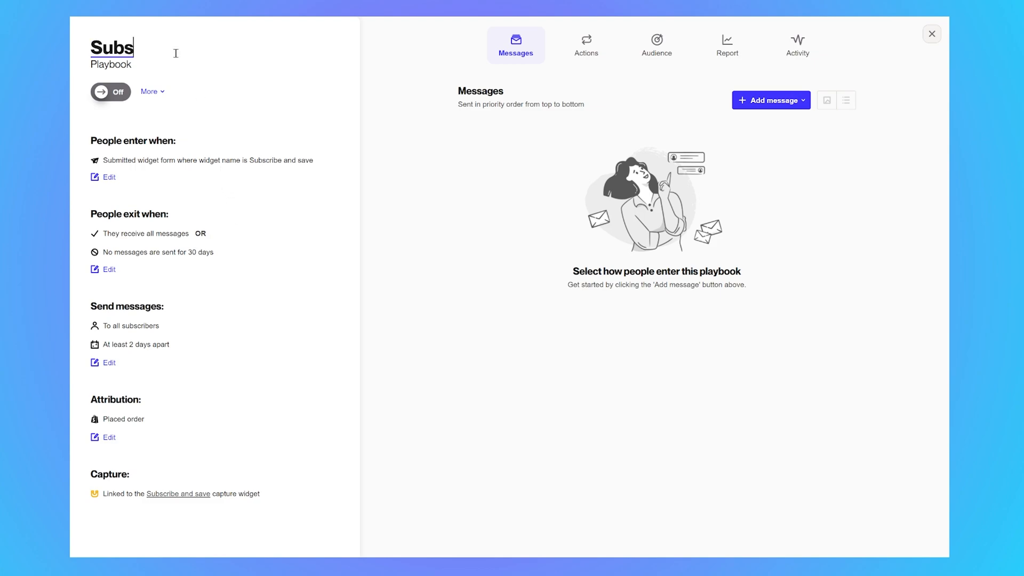
type("cribe and save follow up")
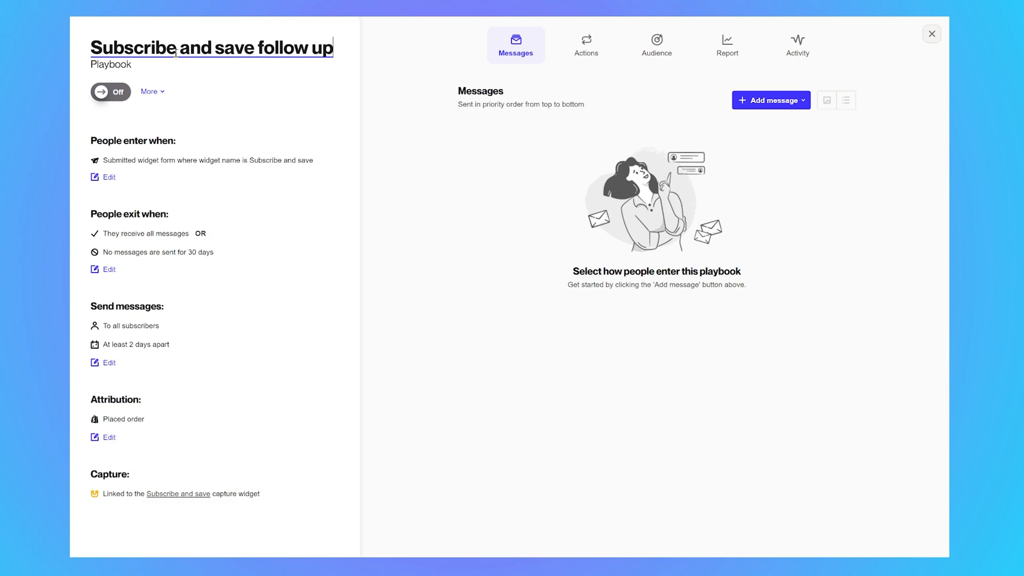
left_click(279, 216)
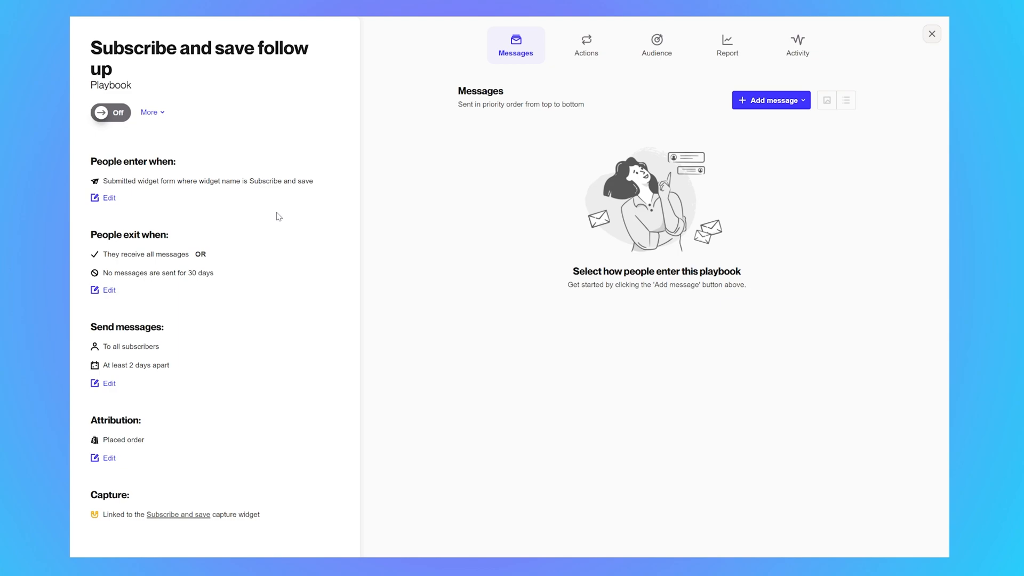
- Add an email message to the playbook and name it "Thanks for subscribing here is 10% off"
left_click(780, 102)
left_click(758, 128)
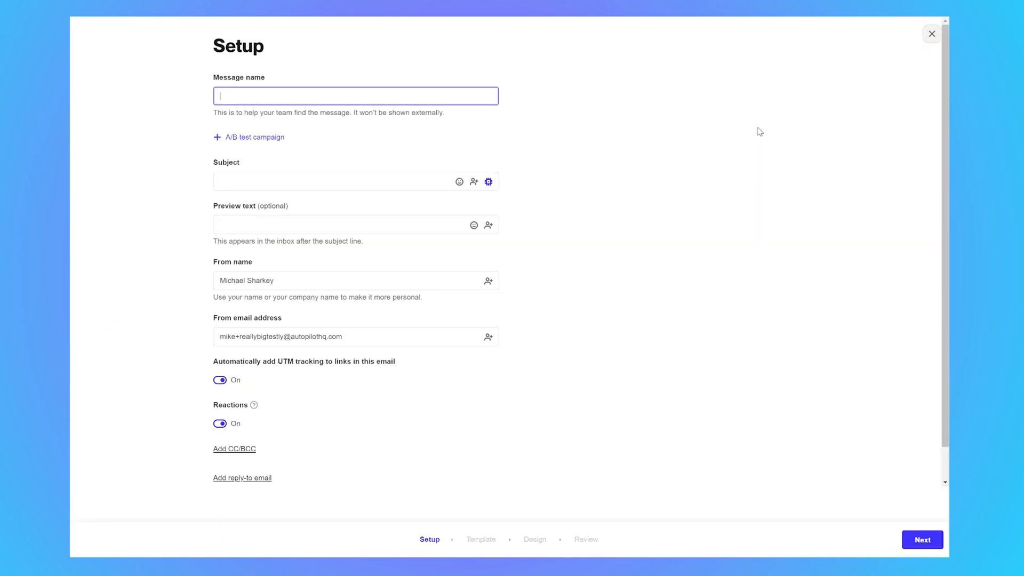
type("Th")
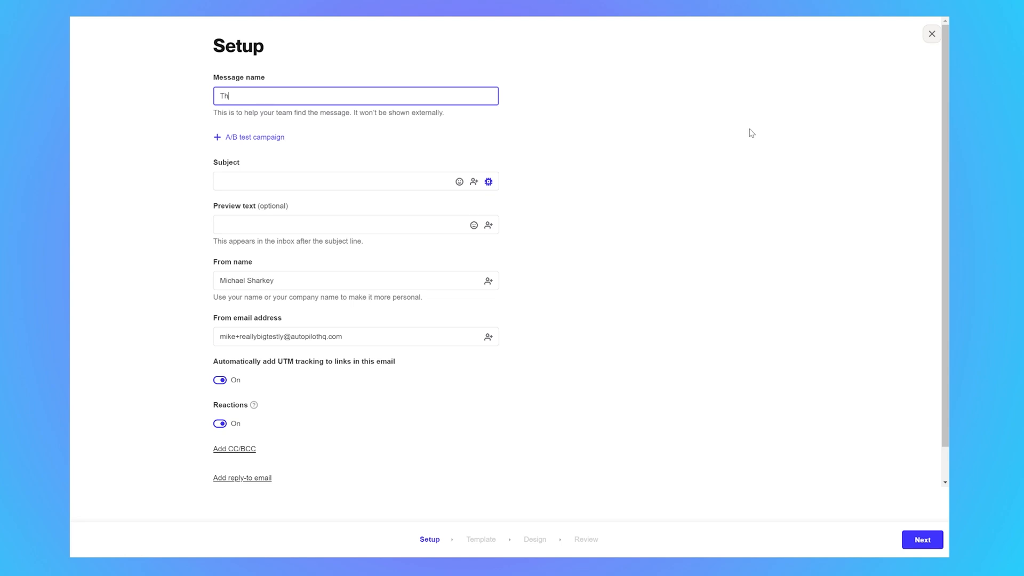
type("anks for subscribing here is 10% off")
- Enter the subject "Thanks for subscribing to our newsletter, here is 10% off", and replace it with the suggestion "We thank you for subscribing to our newsletter"
key("Tab")
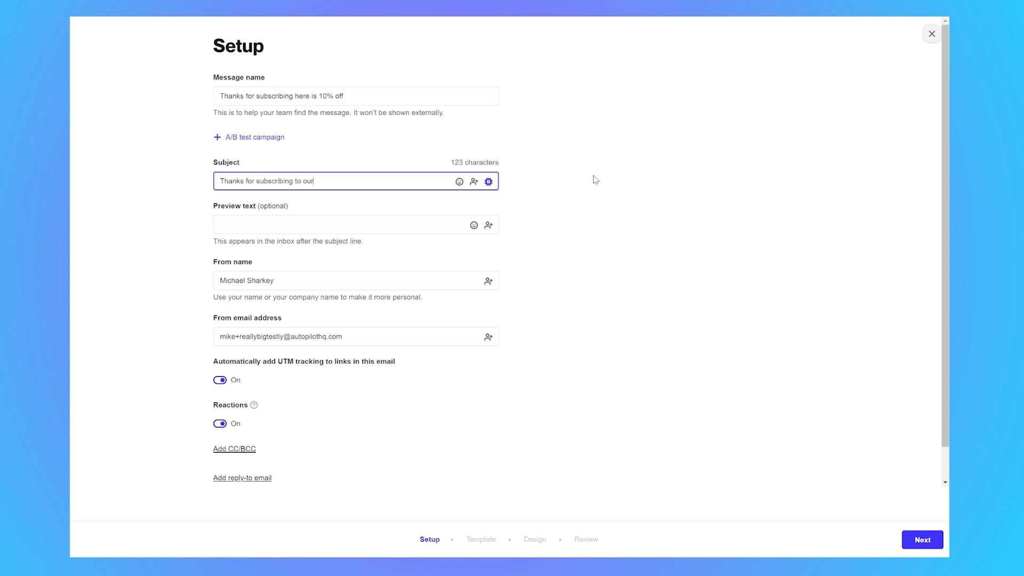
type("sletter, here is 10% off")
left_click(596, 181)
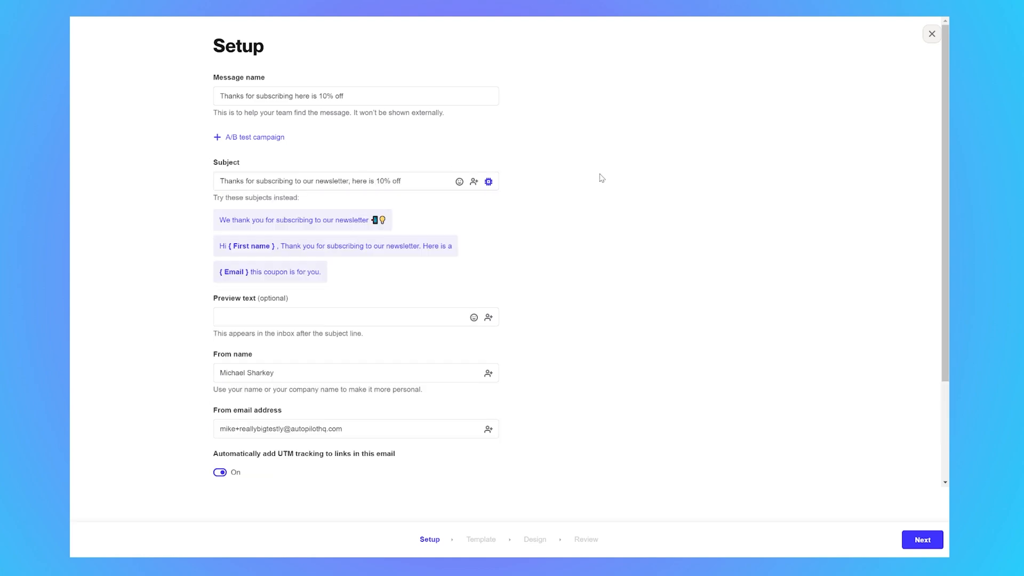
left_click(275, 223)
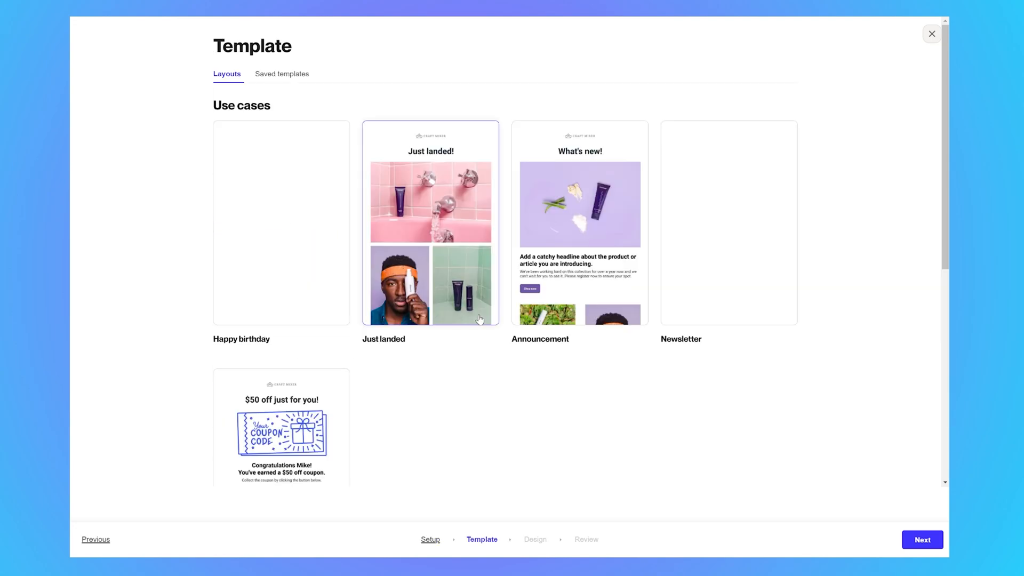
- Choose the simple layout with a logo and a plain text letter as the email's template, and continue to its design
scroll(405, 352, "down", 5)
left_click(282, 427)
left_click(922, 540)
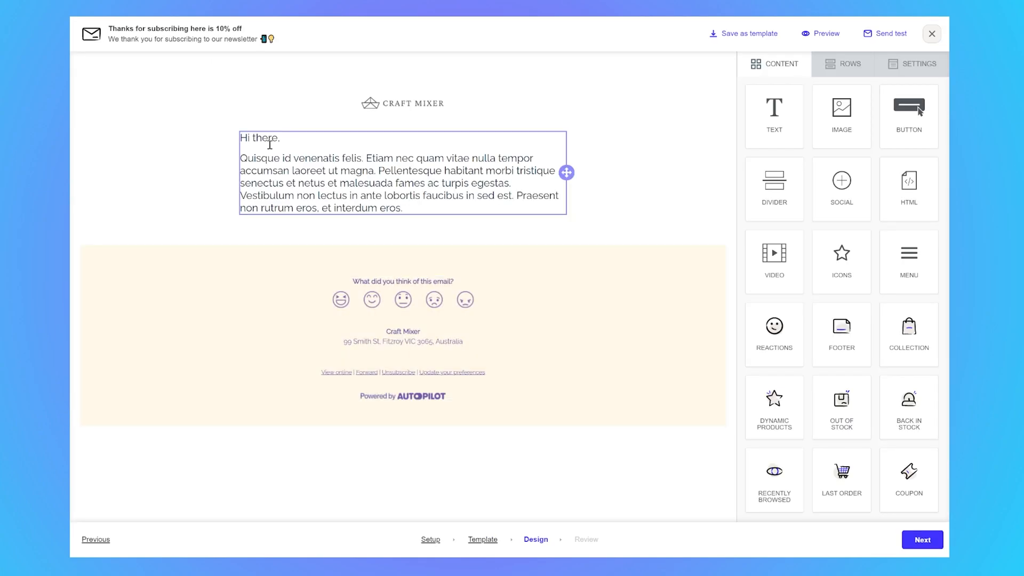
- Replace the word "there" in the email greeting with the person's First name merge tag, using "there" as the default value
left_click(269, 139)
left_click(262, 138)
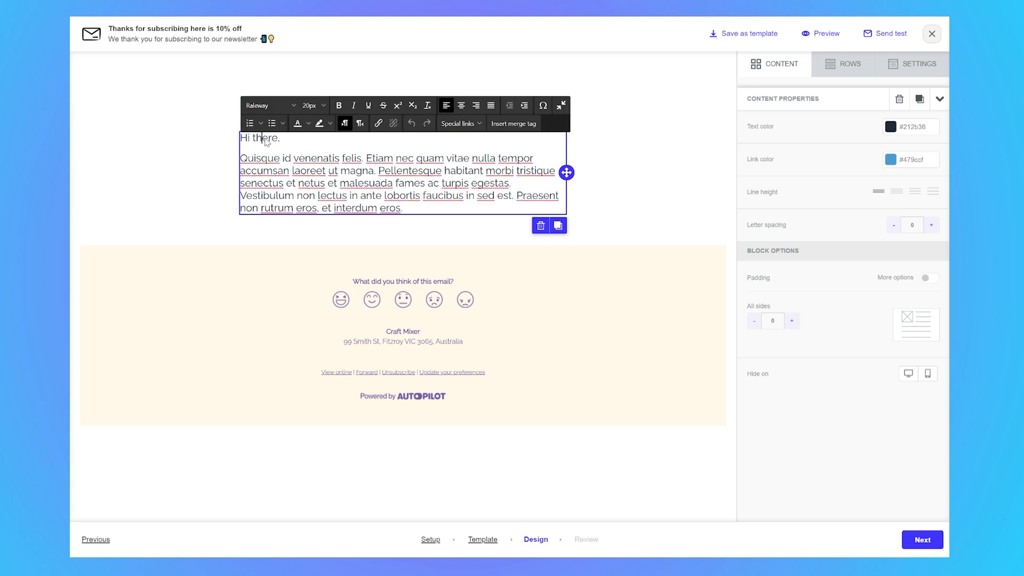
key("shift+Right")
key("shift+Right")
key("shift+Right")
key("shift+Right")
key("shift+Right")
left_click(523, 128)
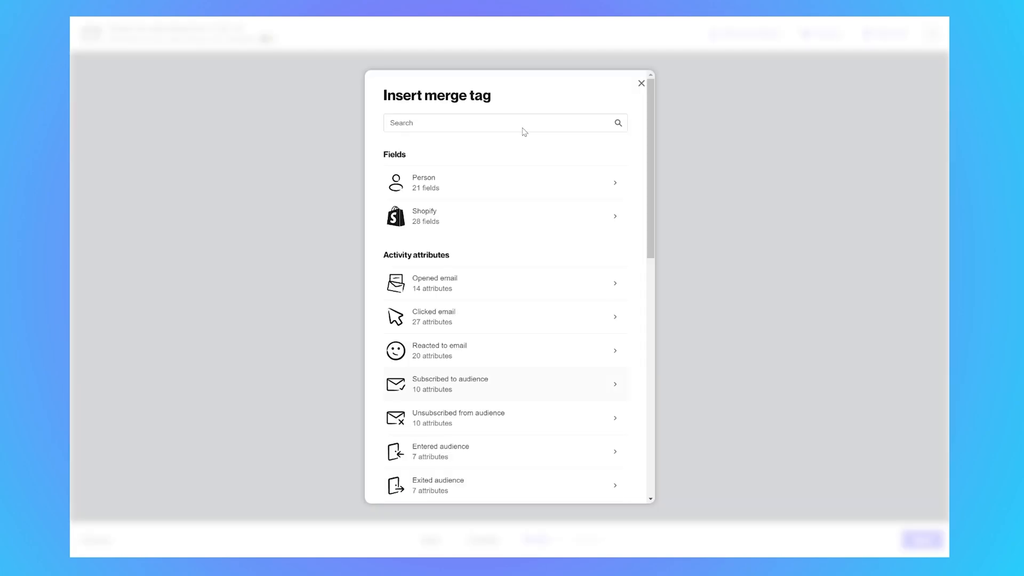
left_click(448, 191)
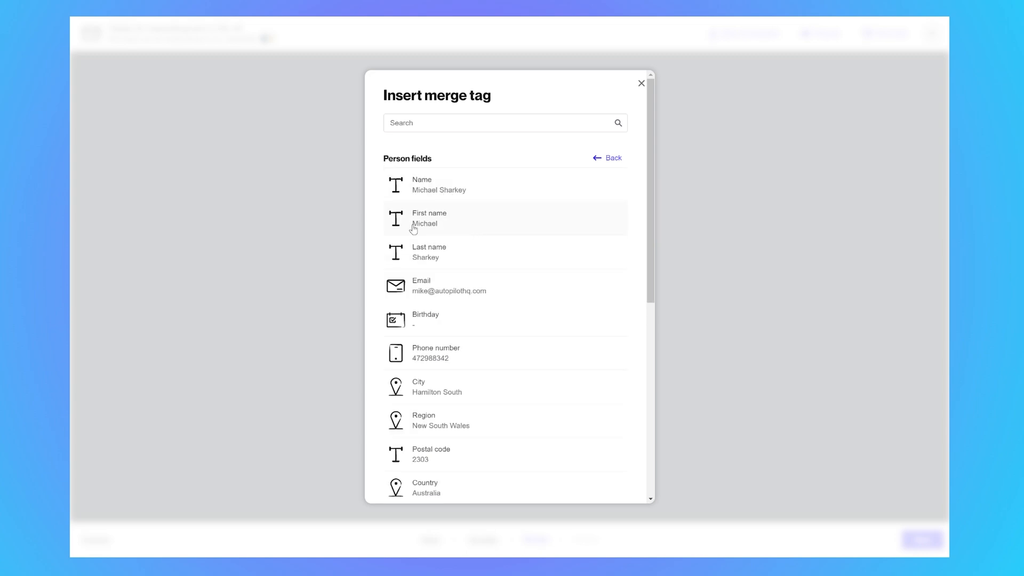
left_click(434, 233)
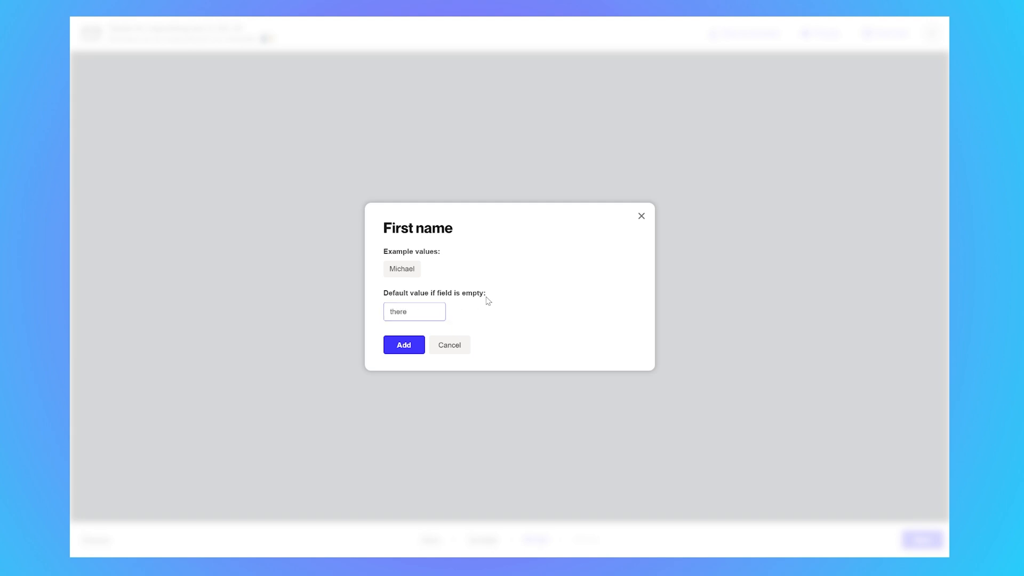
left_click(403, 345)
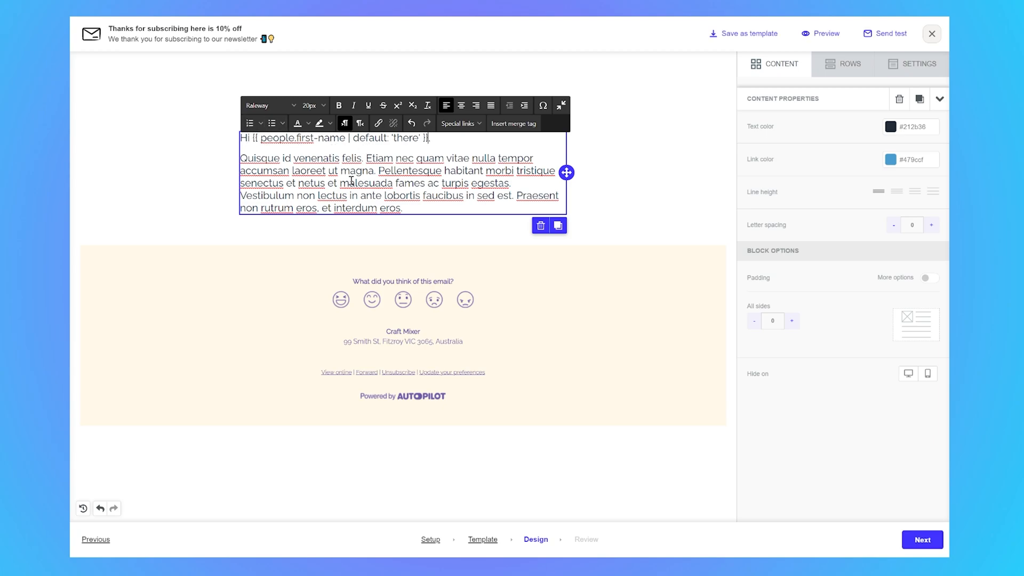
- Replace the email's placeholder paragraph with "Thanks for subscribing to our Craft Mixer newsletter. Here is your 10% off coupon:"
left_click_drag(411, 208, 239, 156)
type("Thanks for subscribing to our Craft Mixer newsletter. Here is your 10% off coupon:")
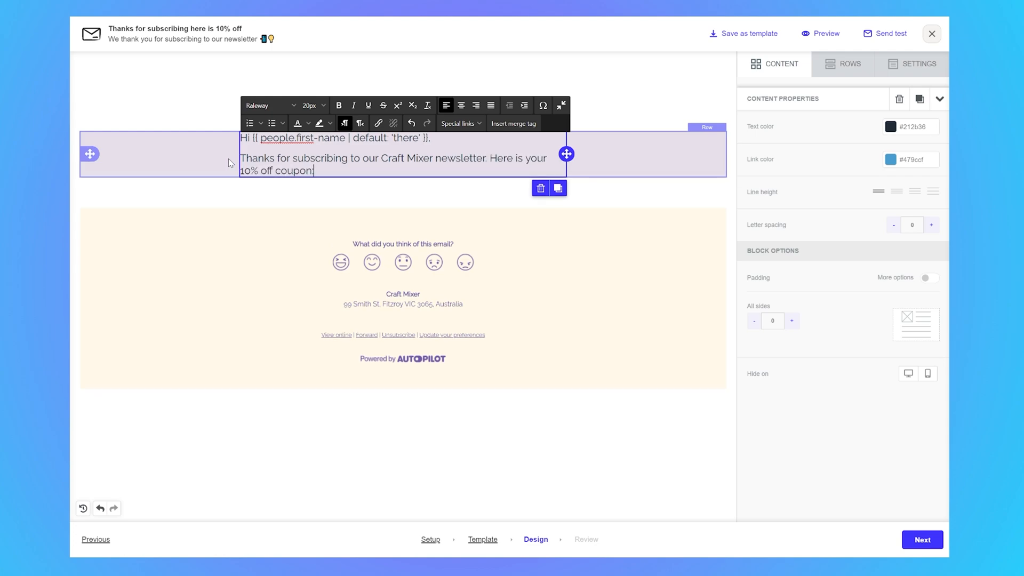
- Place a coupon block directly below the email's thank-you paragraph and open its configuration
left_click(384, 187)
left_click(329, 171)
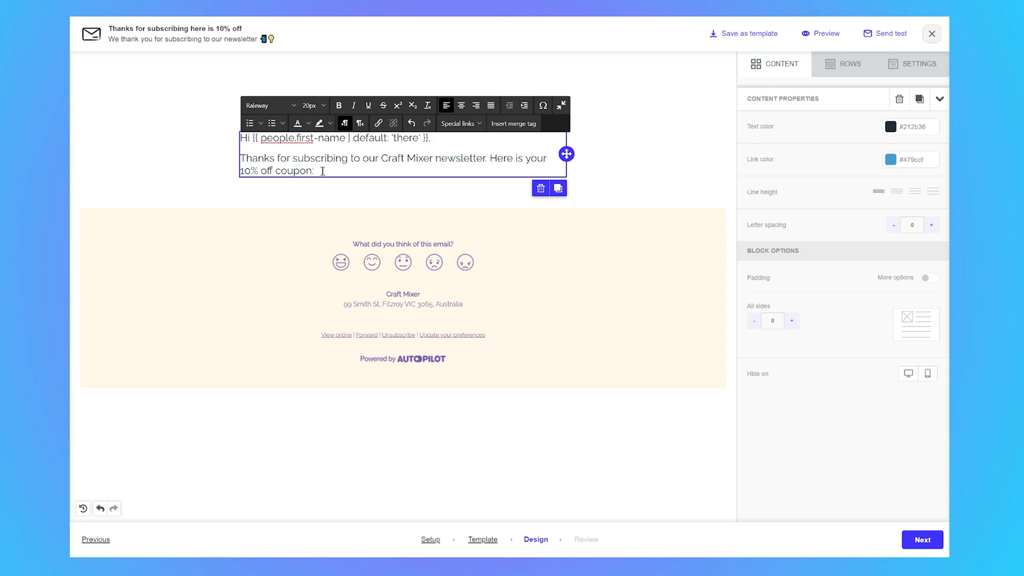
left_click(779, 65)
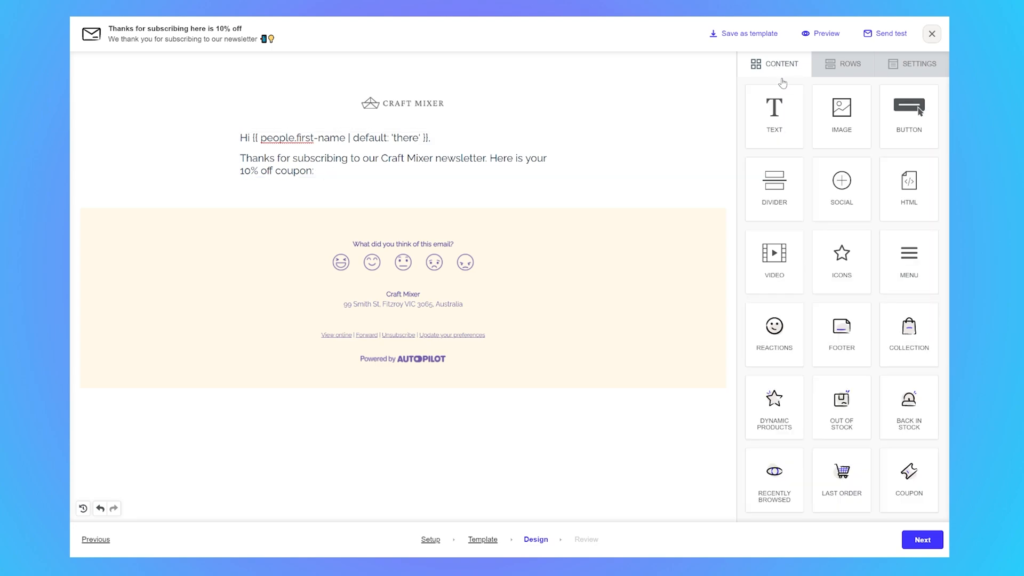
scroll(837, 387, "down", 2)
left_click_drag(910, 411, 386, 189)
left_click(401, 237)
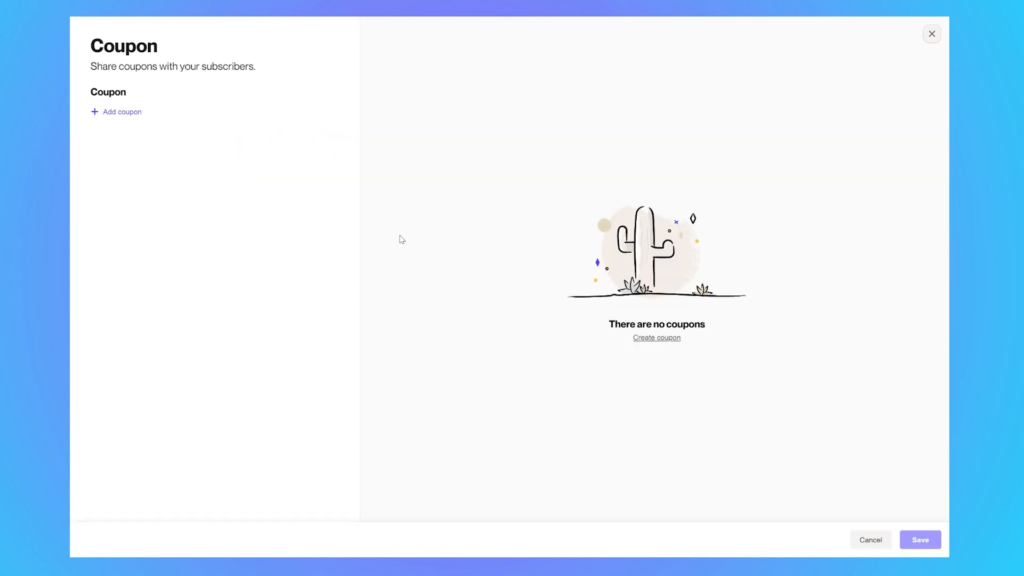
- Add the unique 10% OFF coupon to the coupon block
left_click(123, 117)
left_click(388, 185)
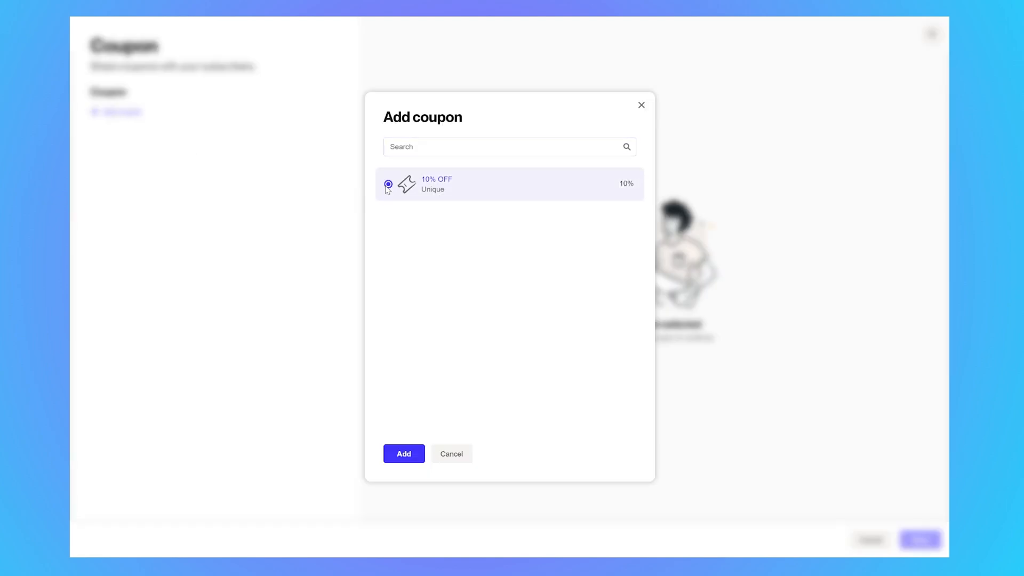
left_click(405, 454)
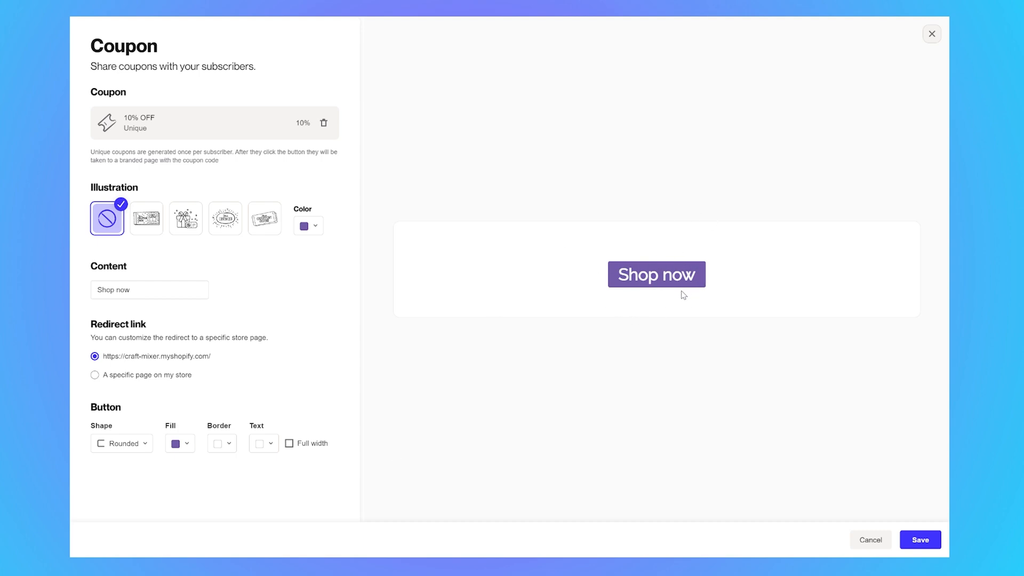
- Use the "Your coupon code" gift ticket illustration, set the coupon's button text to "Get 10% off coupon", and save the coupon
left_click(143, 223)
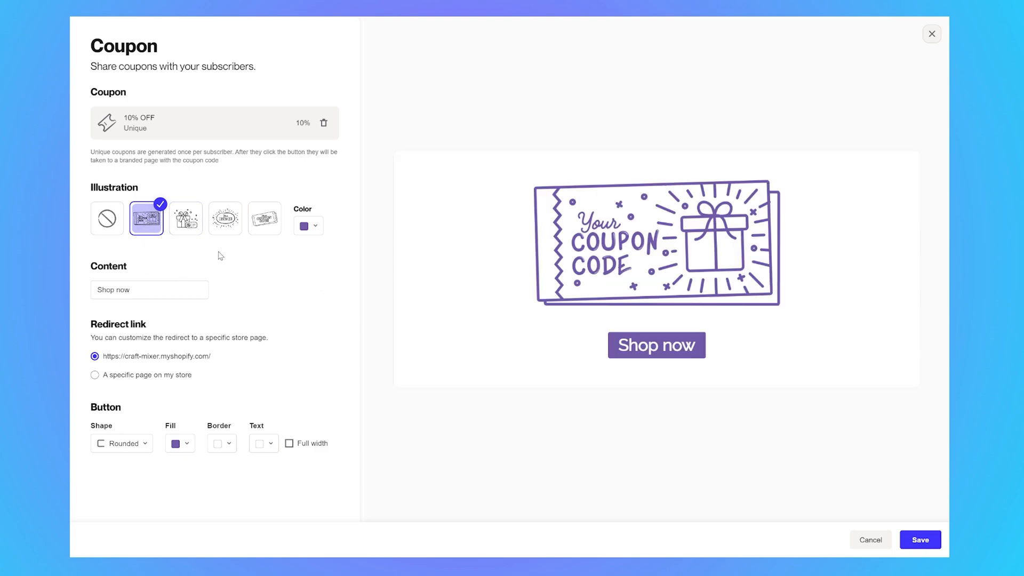
left_click_drag(141, 290, 81, 282)
type("Get 10")
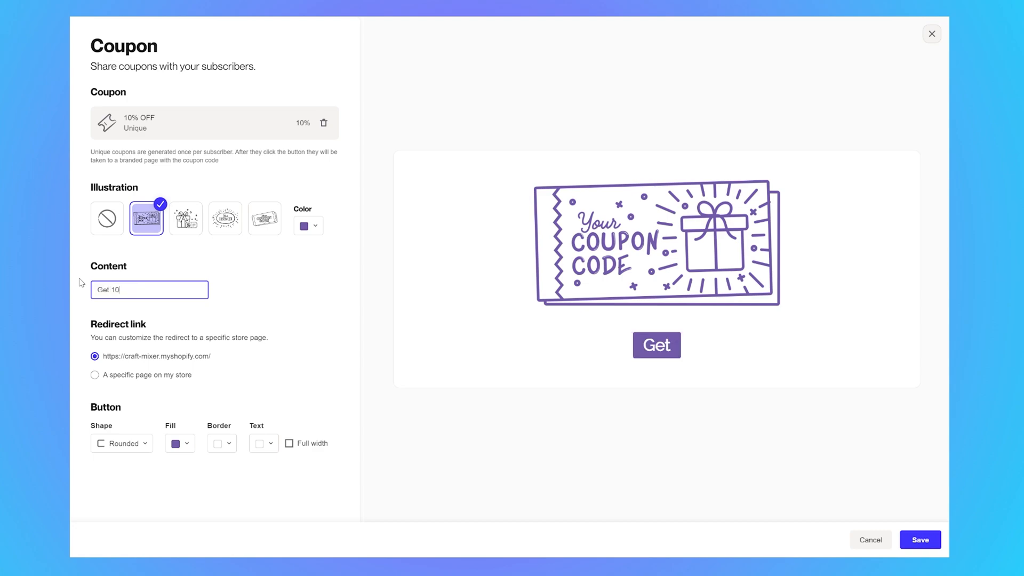
type("% off coupon")
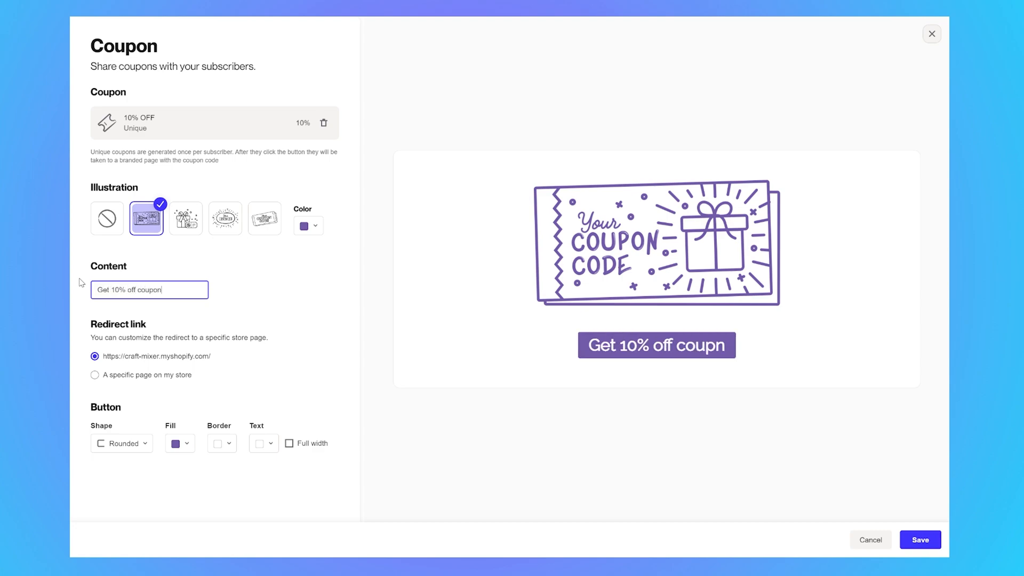
left_click(282, 284)
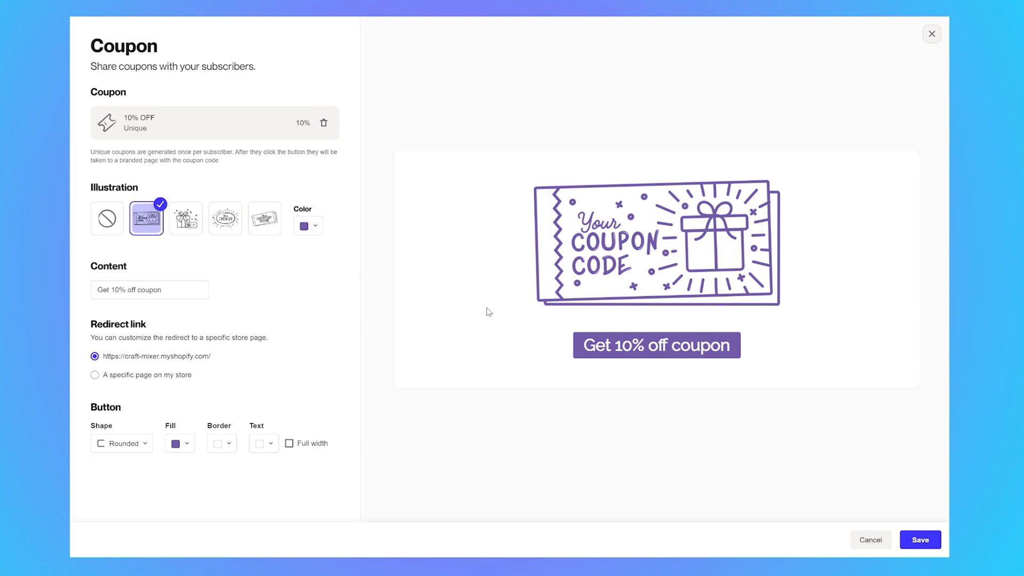
left_click(920, 539)
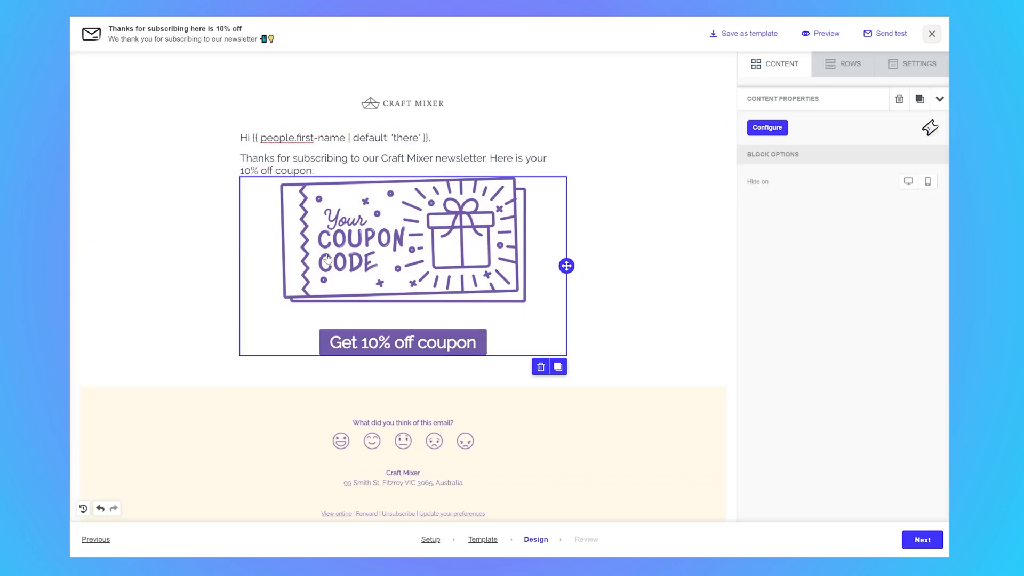
- Enable separate padding per side for the thank-you text block and increase its bottom padding by four increments to space it from the coupon
left_click(314, 170)
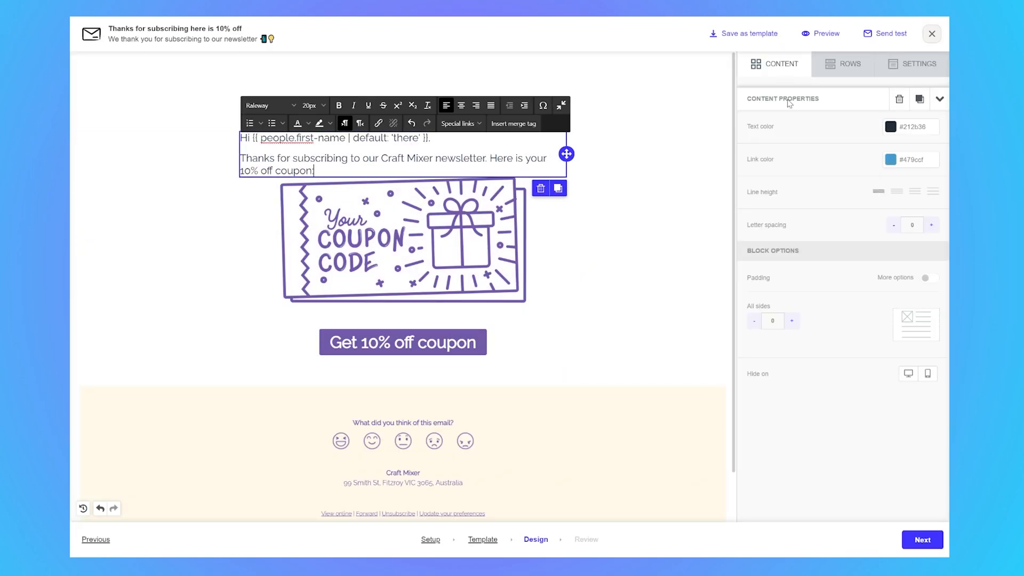
left_click(928, 278)
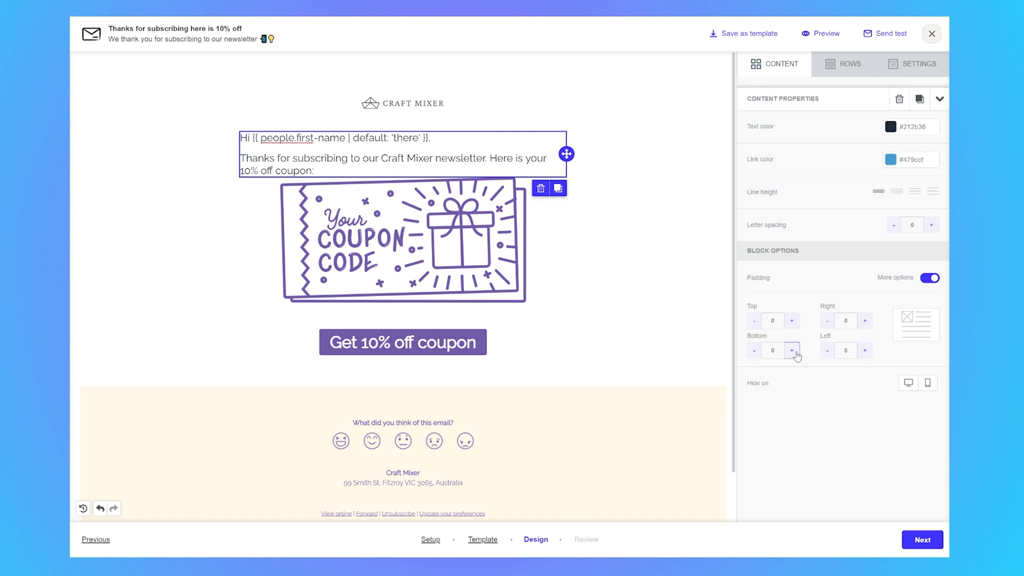
left_click(794, 353)
left_click(795, 353)
left_click(794, 353)
left_click(794, 353)
left_click(603, 229)
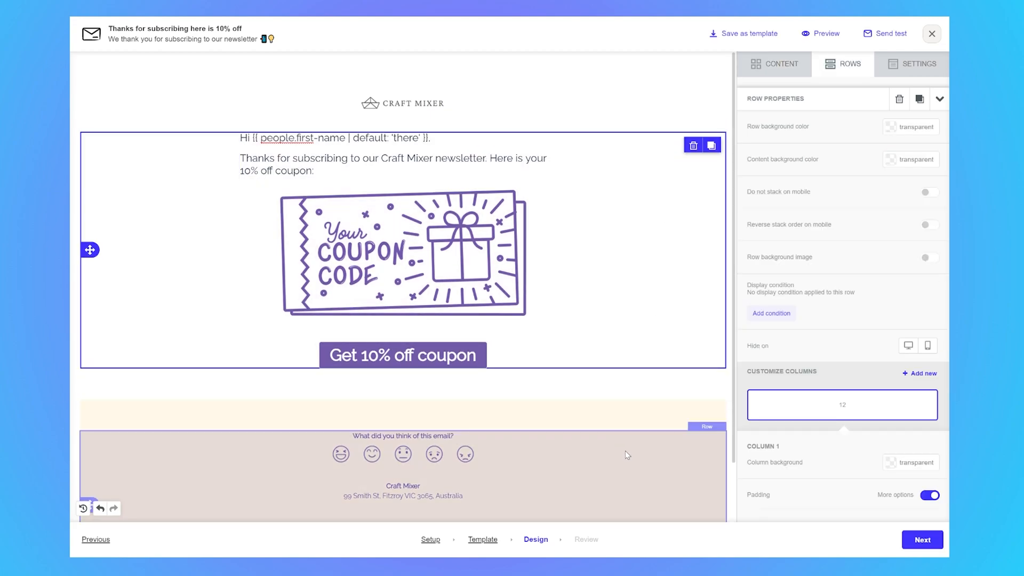
left_click(626, 455)
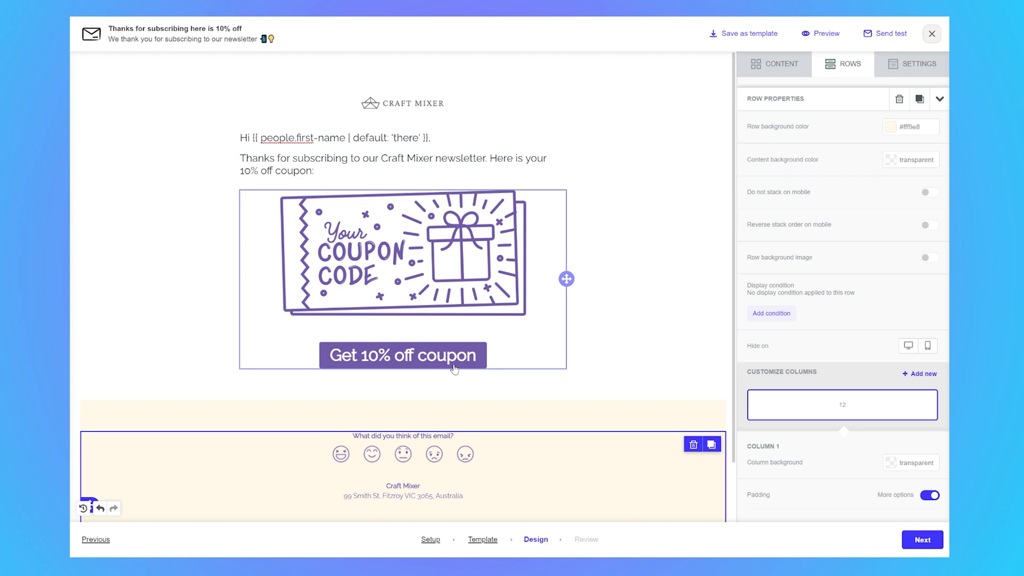
- Continue to the email's review, check its mobile and desktop previews, and publish the message to the playbook
left_click(922, 540)
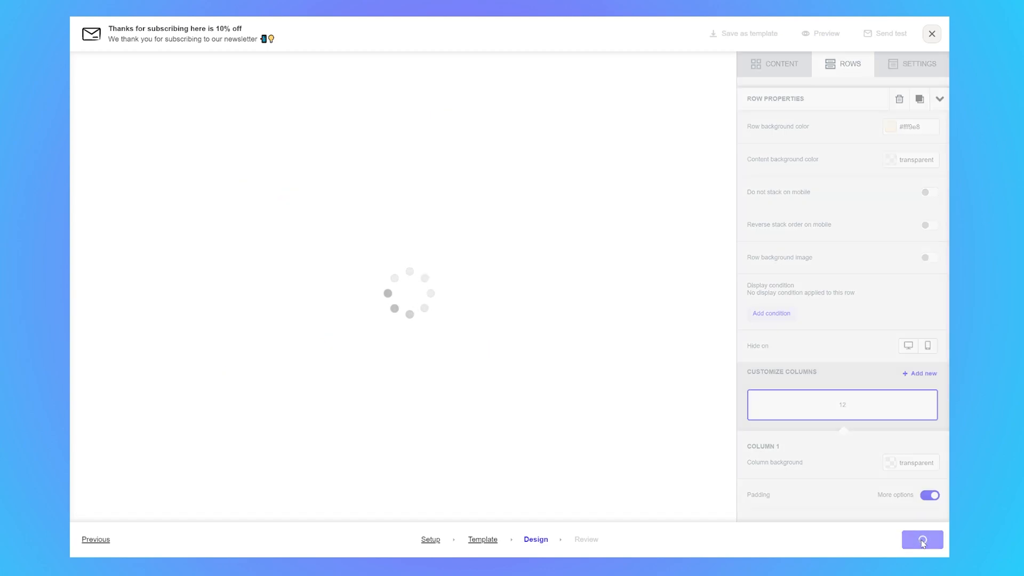
scroll(531, 311, "down", 4)
scroll(549, 245, "up", 4)
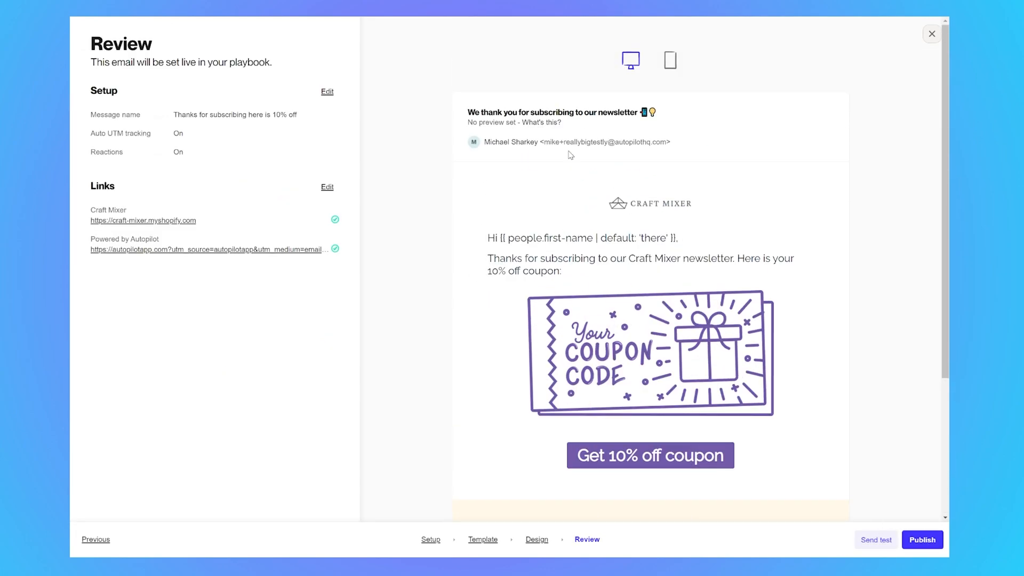
left_click(673, 63)
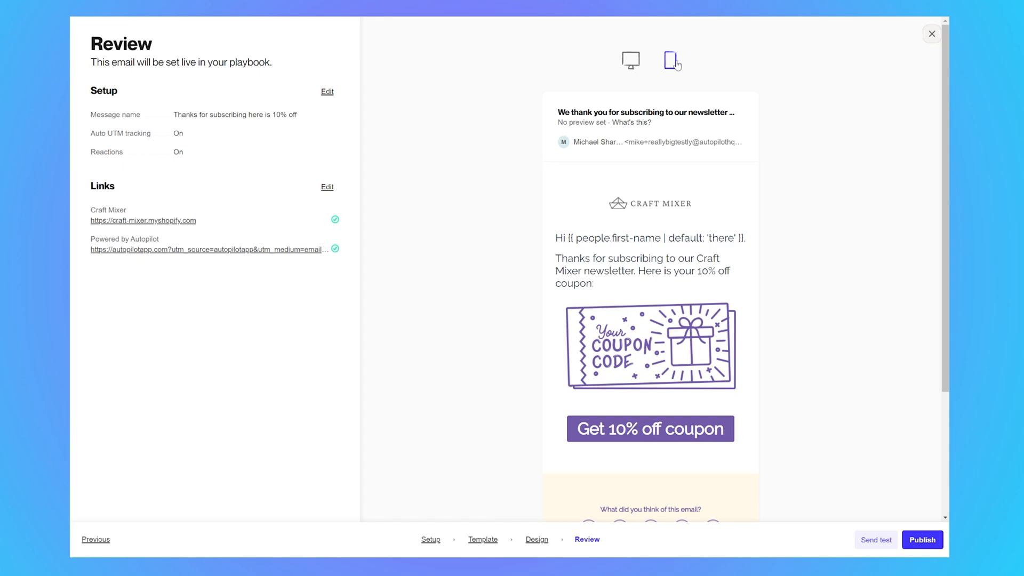
left_click(631, 61)
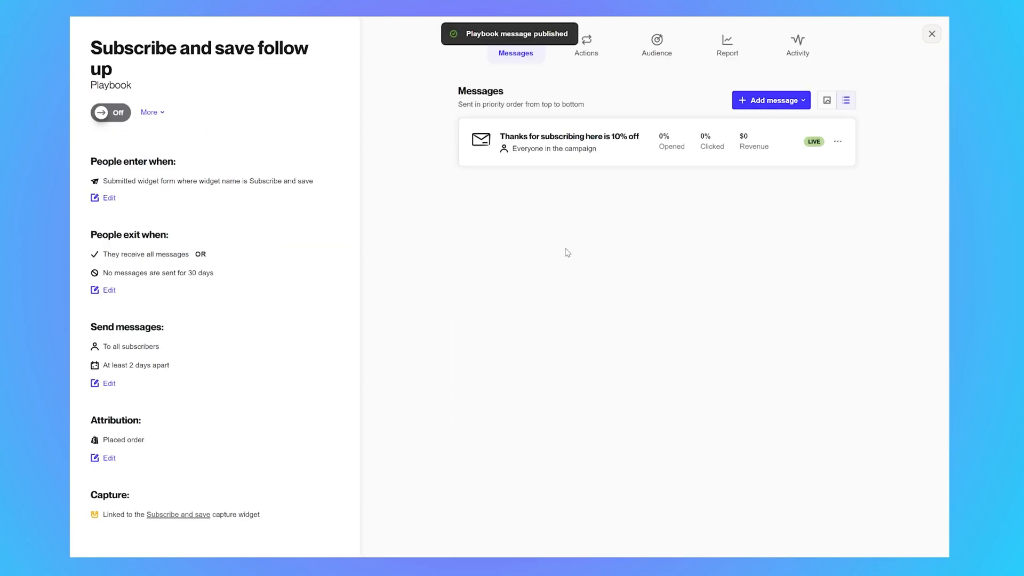